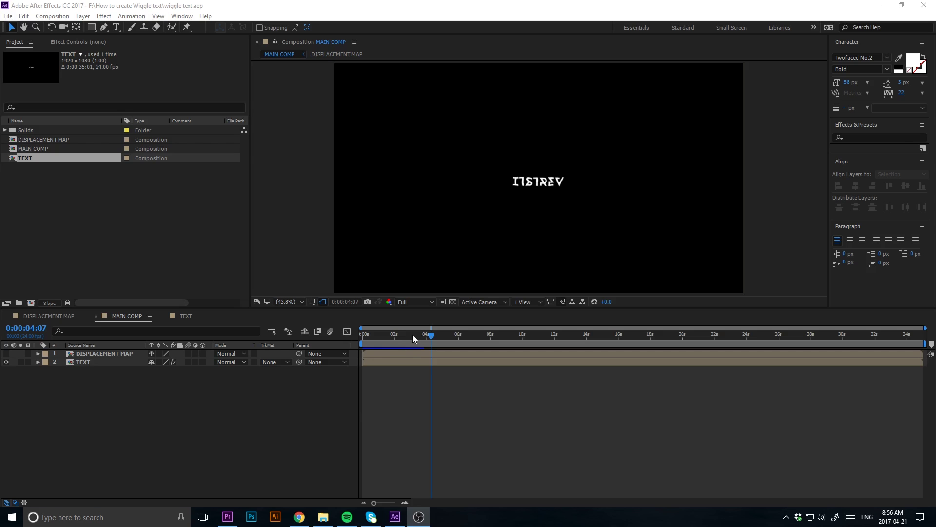
# Step: Scrub the finished MAIN COMP to preview the wiggling text at several moments
pyautogui.moveTo(412, 335)
pyautogui.mouseDown()
pyautogui.moveTo(395, 345)
pyautogui.moveTo(441, 346)
pyautogui.mouseUp()
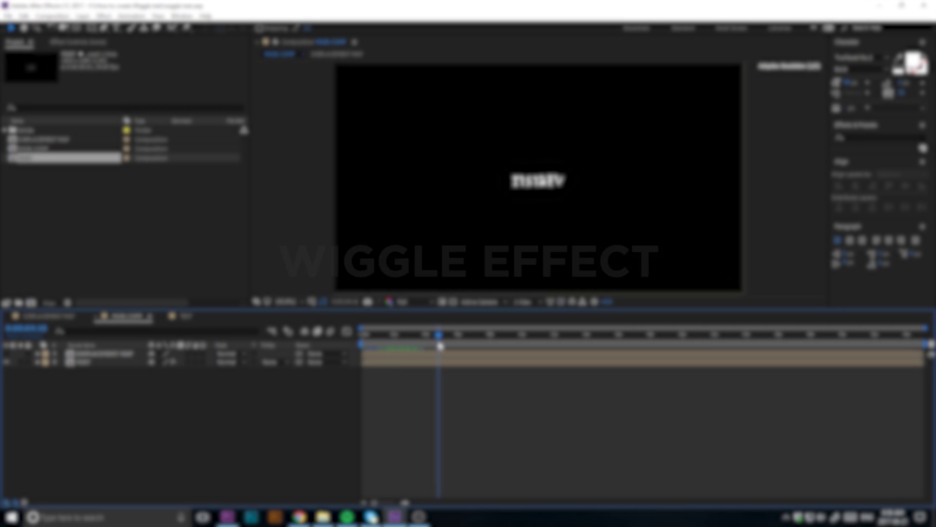
pyautogui.click(420, 304)
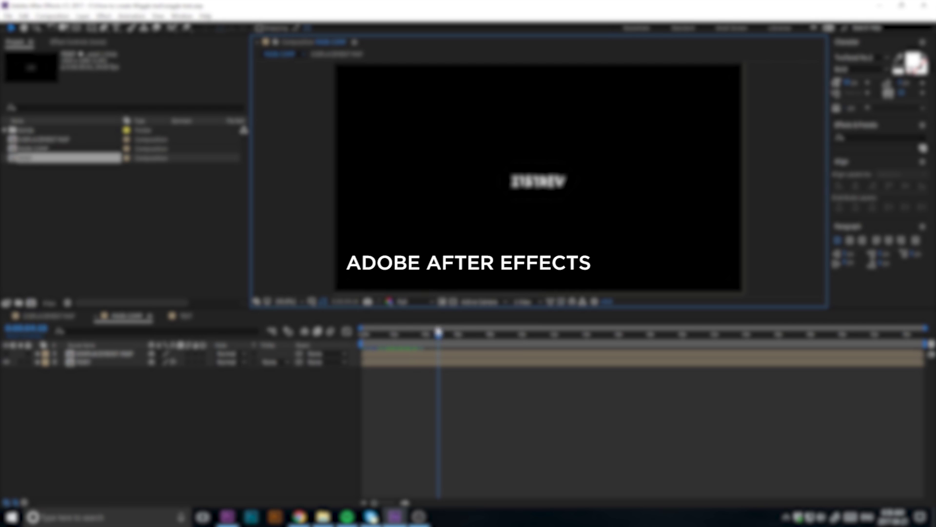
pyautogui.moveTo(438, 333); pyautogui.dragTo(403, 338)
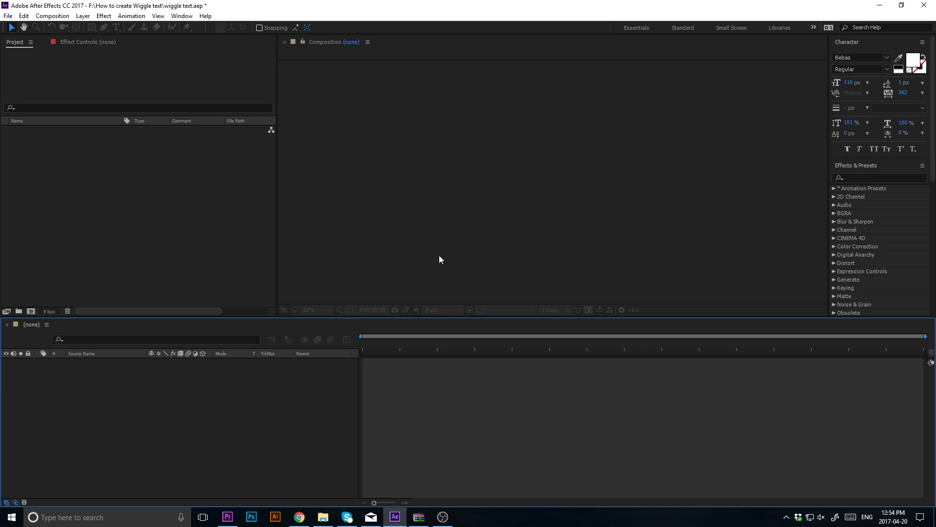
# Step: Create three new compositions with Ctrl+N, named MAIN COMP, DISPLACEMENT MAP and TEXT
pyautogui.hotkey('ctrl', 'n')
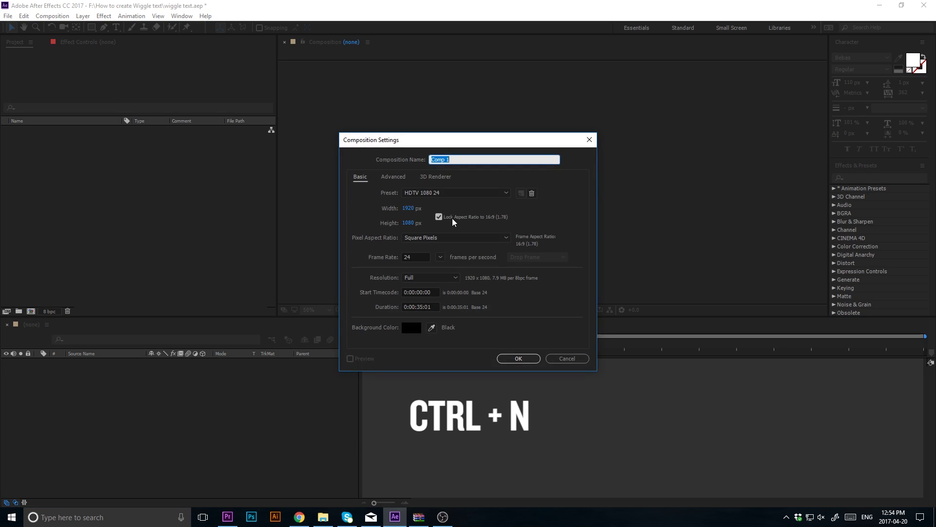
pyautogui.press('BackSpace')
pyautogui.write('M')
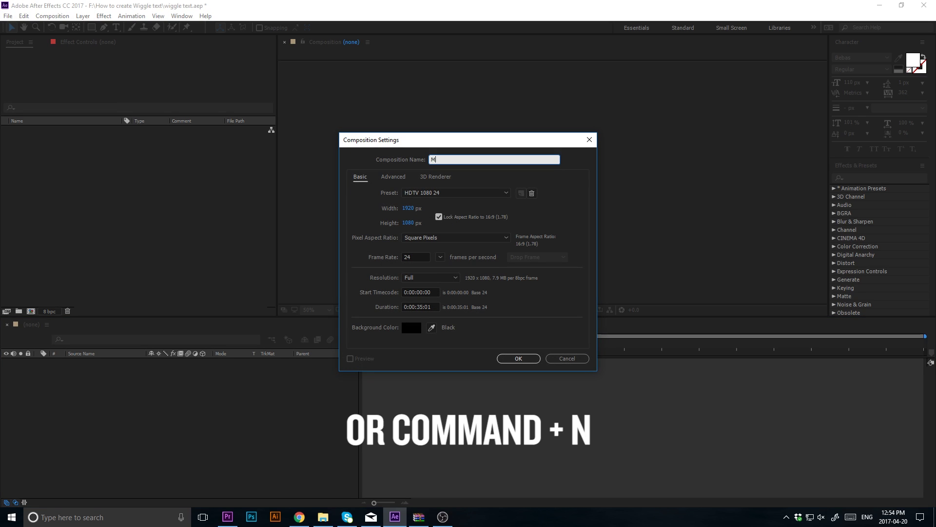
pyautogui.write('AIN COMP')
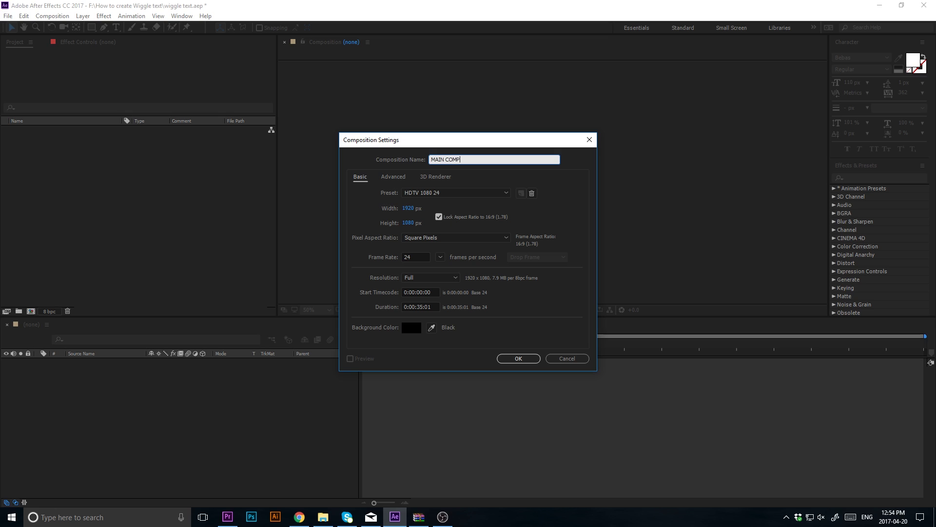
pyautogui.click(519, 359)
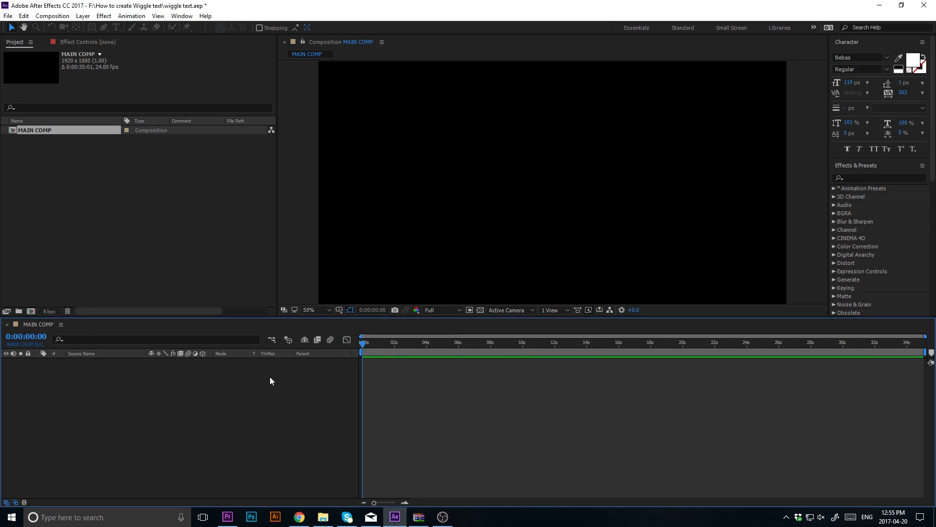
pyautogui.hotkey('ctrl', 'n')
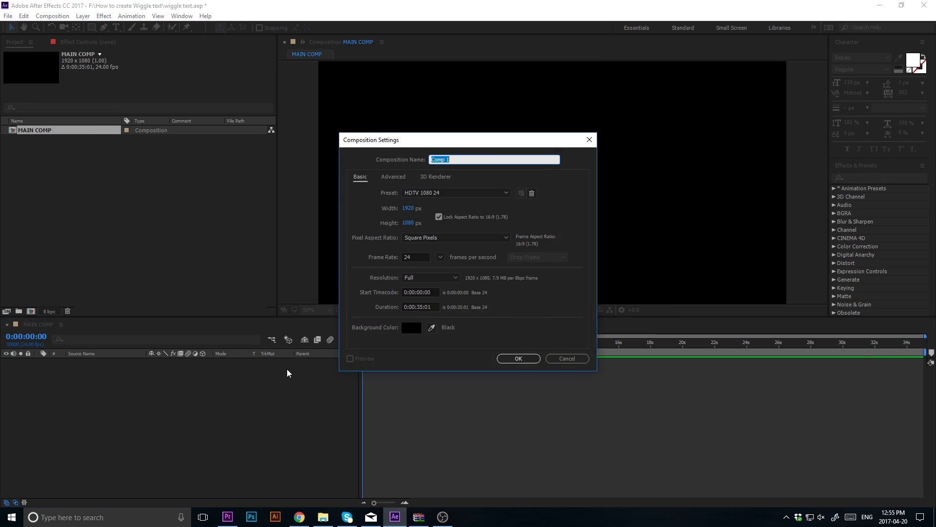
pyautogui.press('BackSpace')
pyautogui.write('DISPLACEMENT MAP')
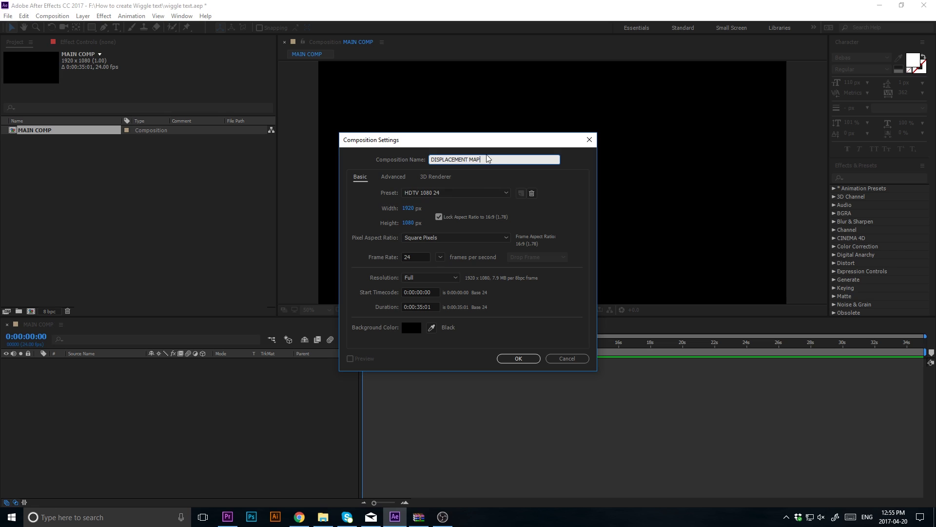
pyautogui.click(525, 359)
pyautogui.hotkey('ctrl', 'n')
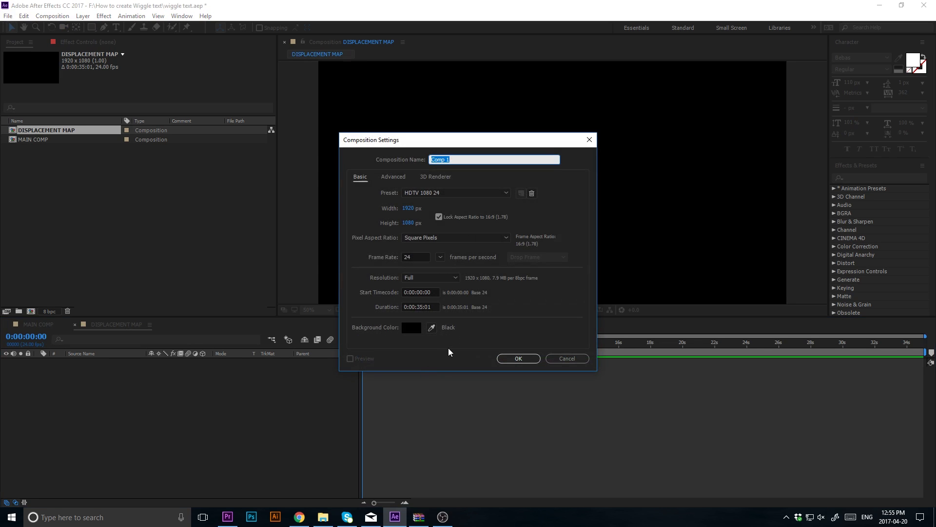
pyautogui.write('TEXT')
pyautogui.press('Return')
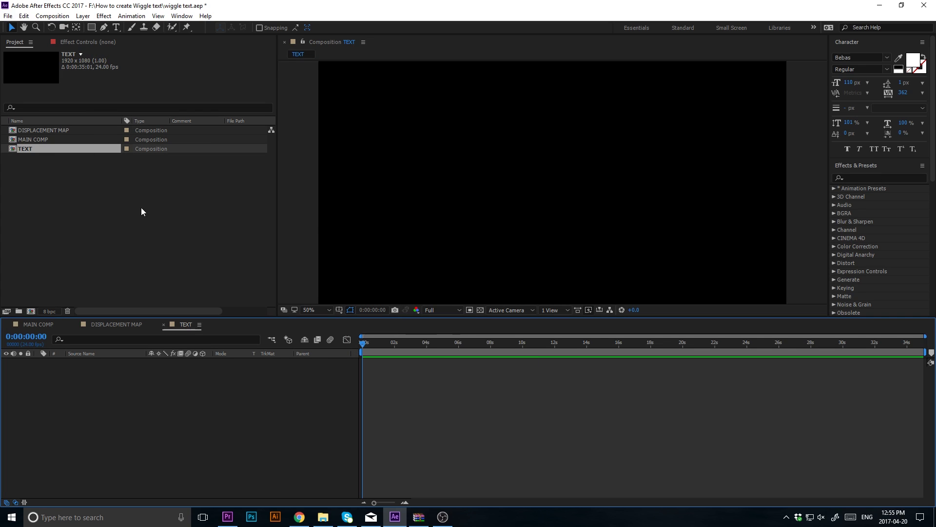
# Step: Add the TEXT and DISPLACEMENT MAP compositions as layers in the MAIN COMP timeline
pyautogui.click(142, 208)
pyautogui.click(31, 149)
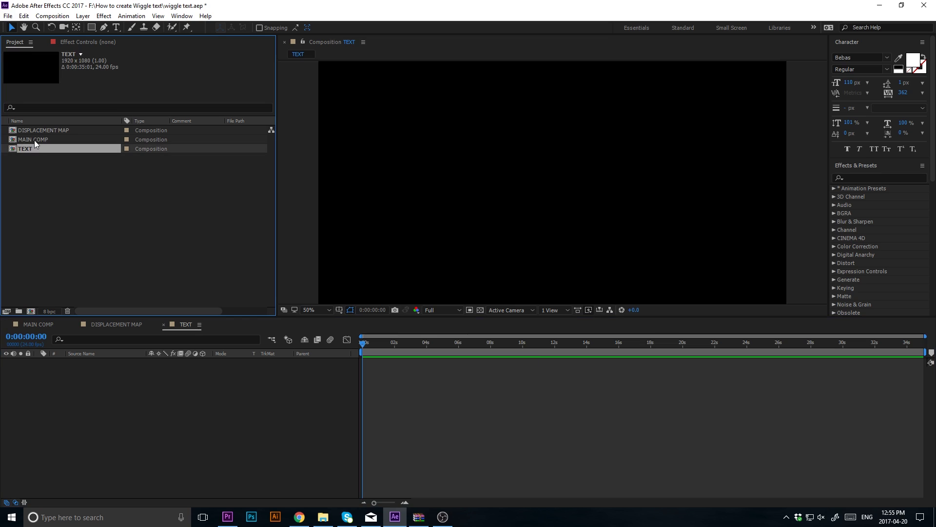
pyautogui.keyDown('ctrl'); pyautogui.click(36, 130); pyautogui.keyUp('ctrl')
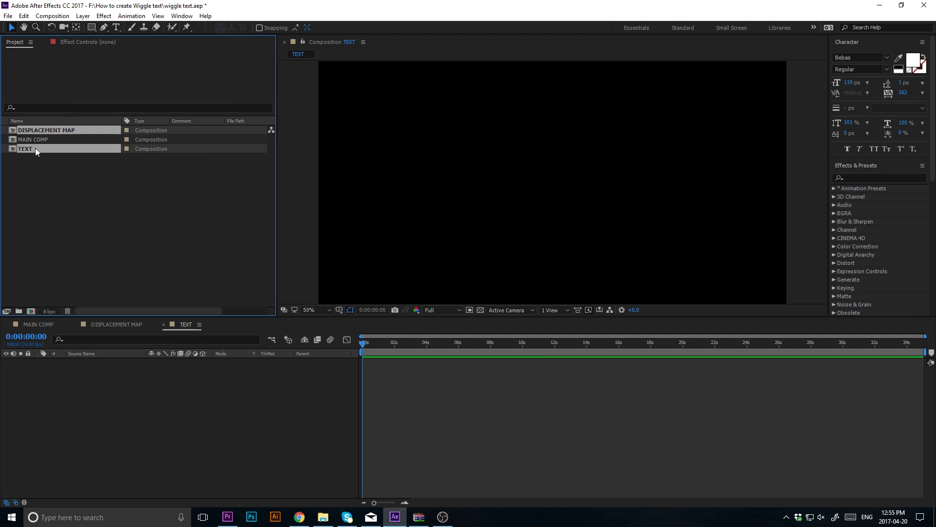
pyautogui.moveTo(35, 148); pyautogui.dragTo(38, 323)
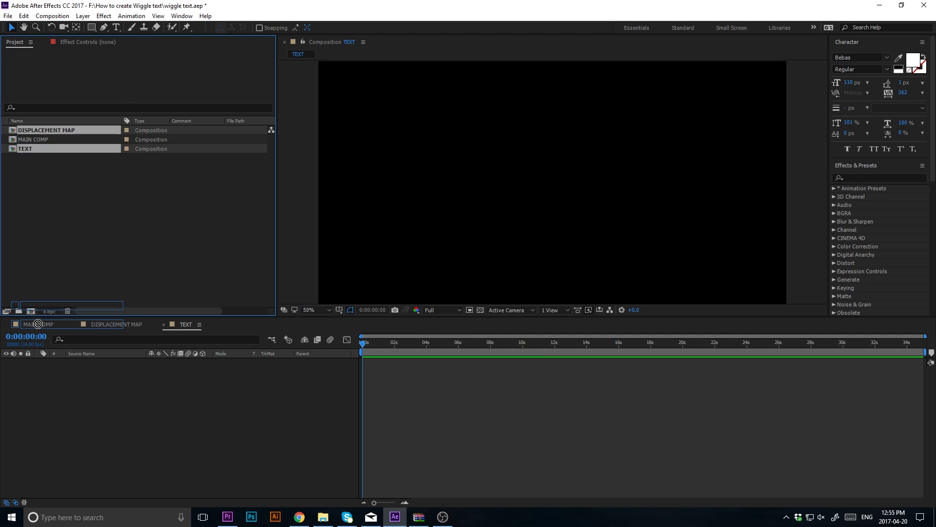
pyautogui.moveTo(38, 324); pyautogui.dragTo(46, 405)
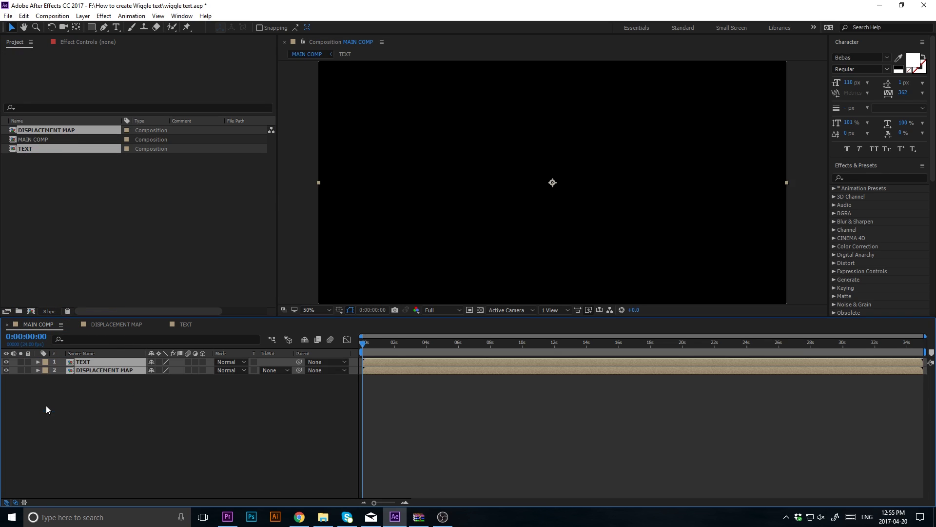
# Step: Move the DISPLACEMENT MAP layer above the TEXT layer
pyautogui.click(122, 382)
pyautogui.moveTo(93, 370); pyautogui.dragTo(92, 359)
pyautogui.click(147, 384)
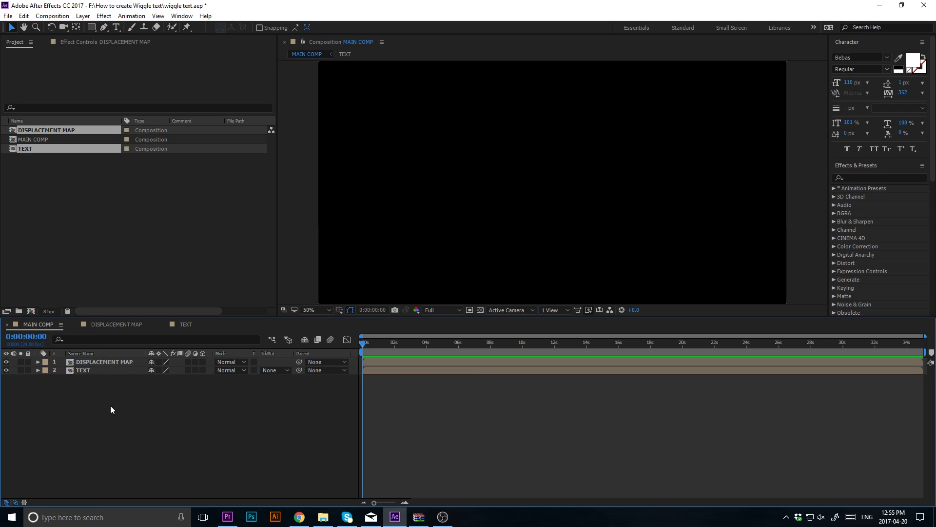
# Step: Open DISPLACEMENT MAP and add a full-frame solid named SOILD
pyautogui.doubleClick(98, 362)
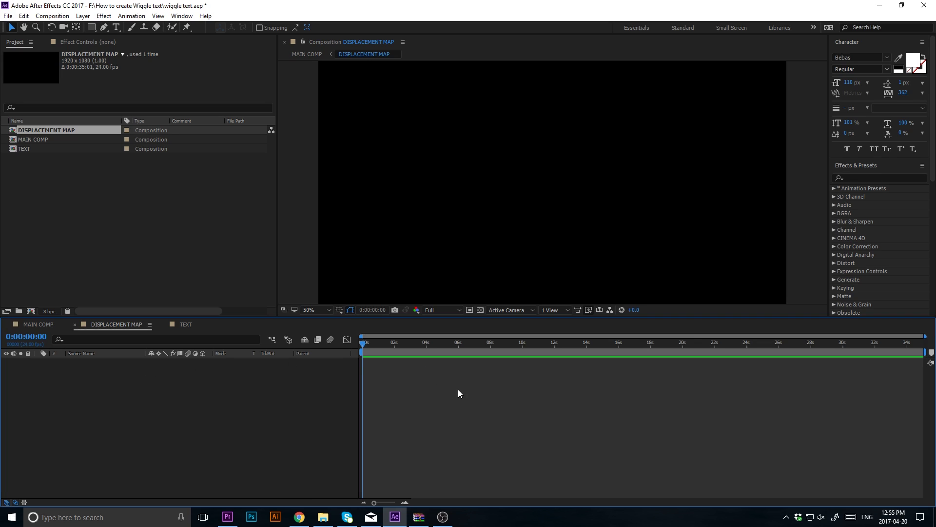
pyautogui.hotkey('ctrl', 'y')
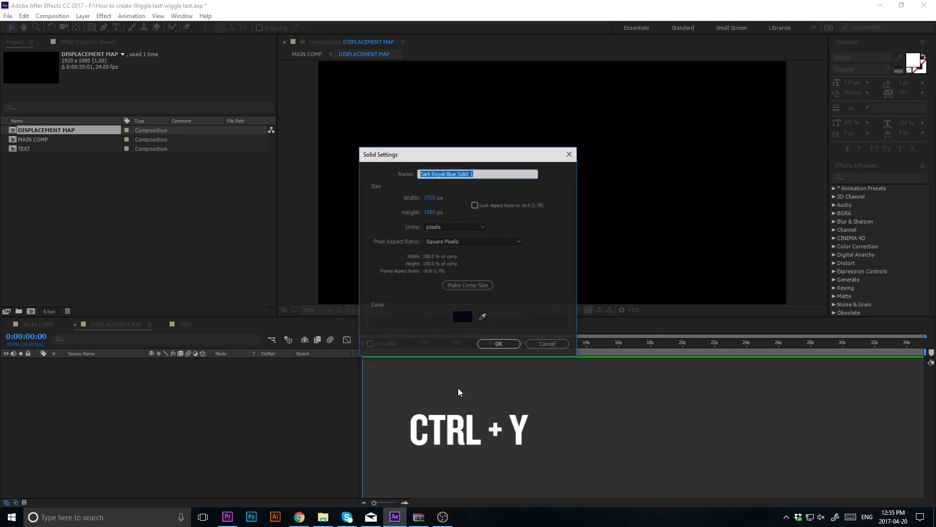
pyautogui.write('SOILD')
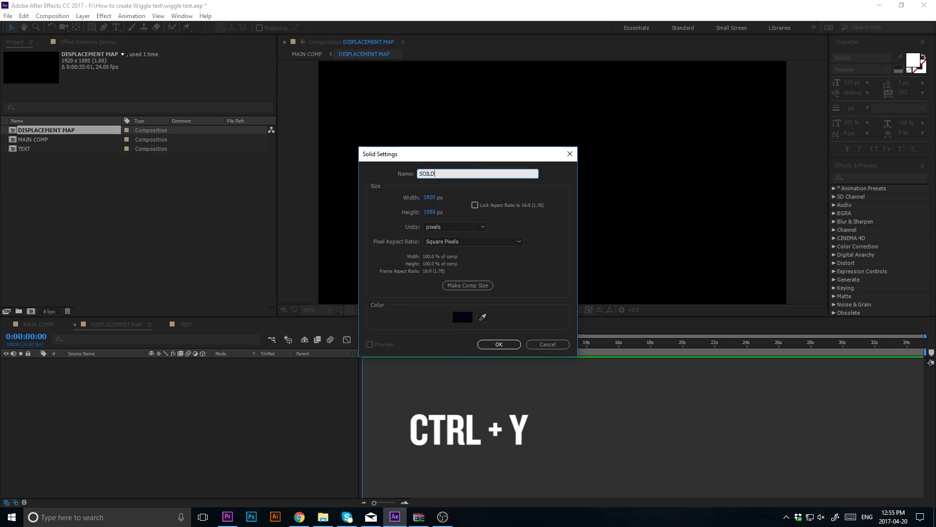
pyautogui.press('Return')
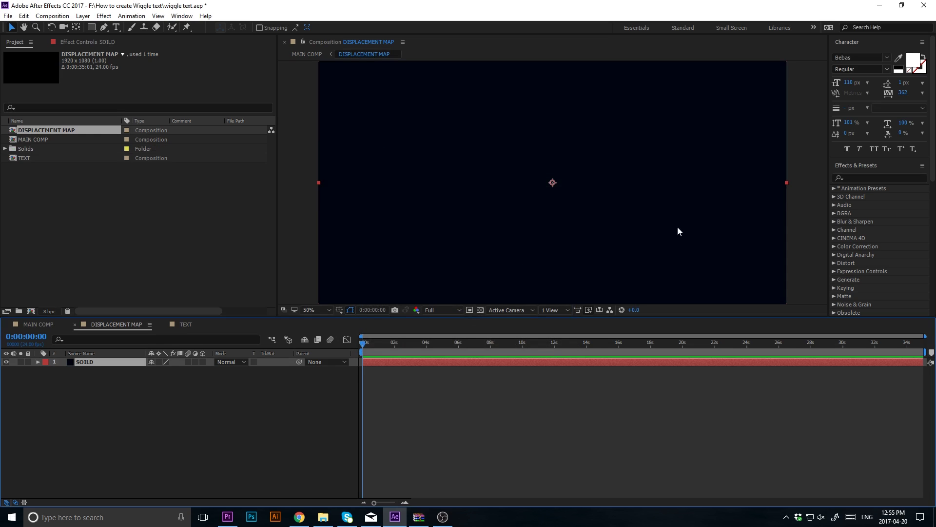
# Step: Search Effects & Presets for 'fra' to locate Fractal Noise
pyautogui.click(854, 177)
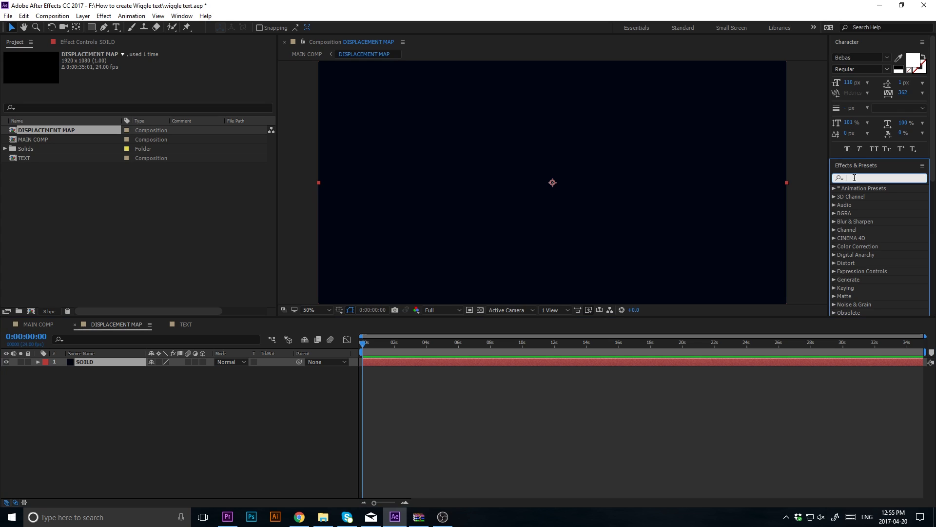
pyautogui.write('fra')
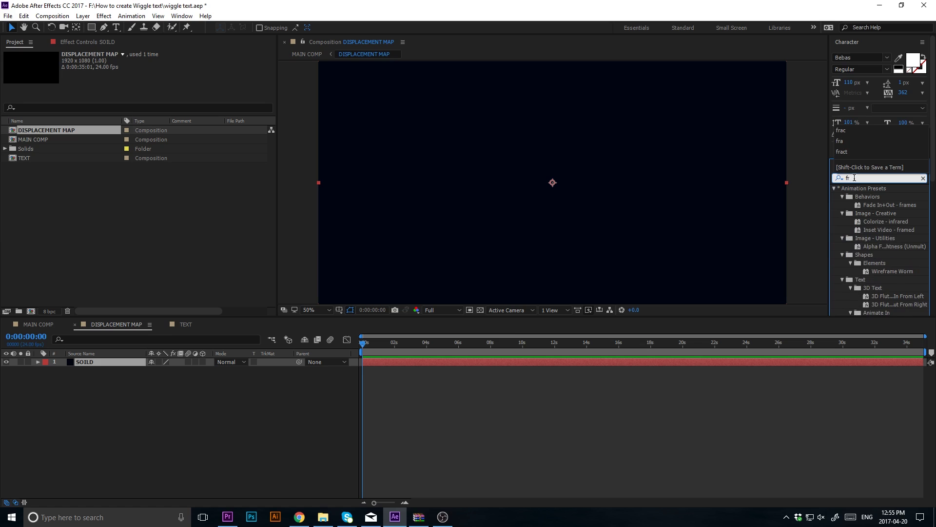
pyautogui.scroll(-1, 888, 236)
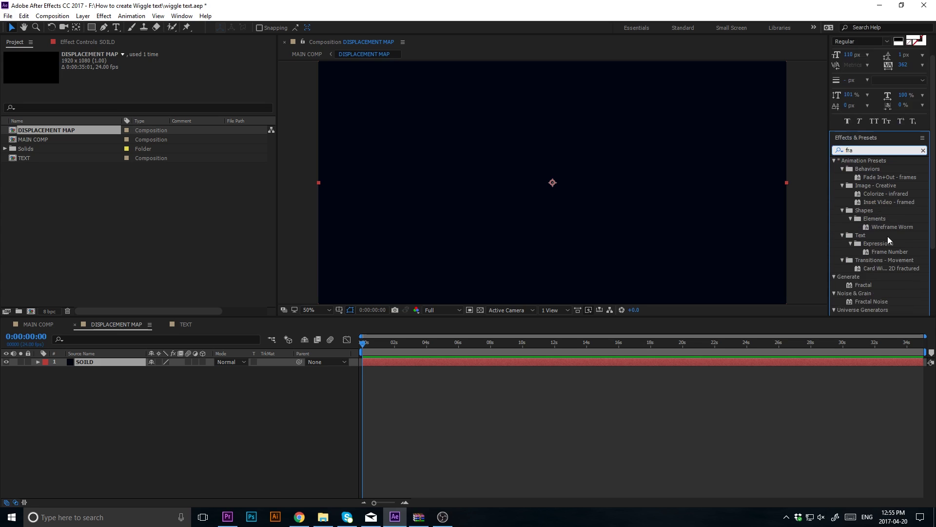
pyautogui.scroll(-1, 888, 236)
# Step: Apply Fractal Noise to the SOILD layer and set its Fractal Type to Dynamic
pyautogui.moveTo(871, 273); pyautogui.dragTo(103, 364)
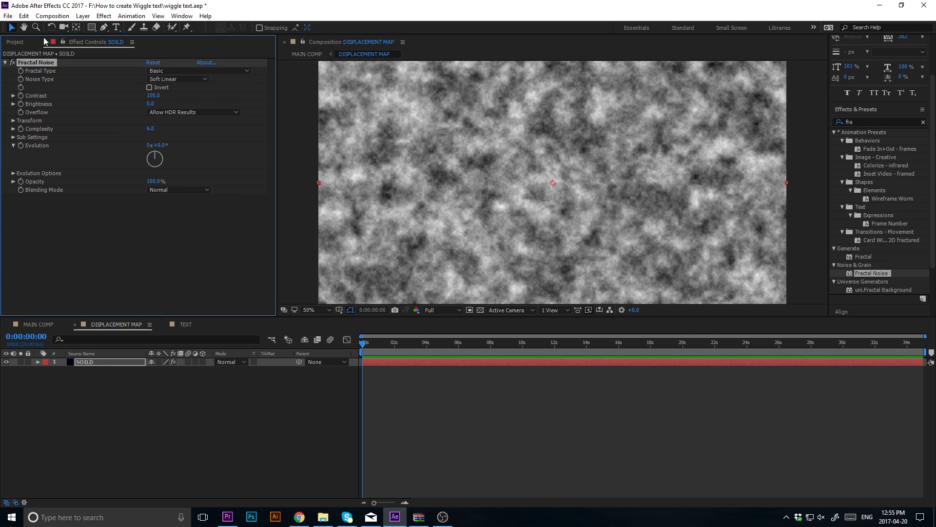
pyautogui.click(157, 420)
pyautogui.click(95, 362)
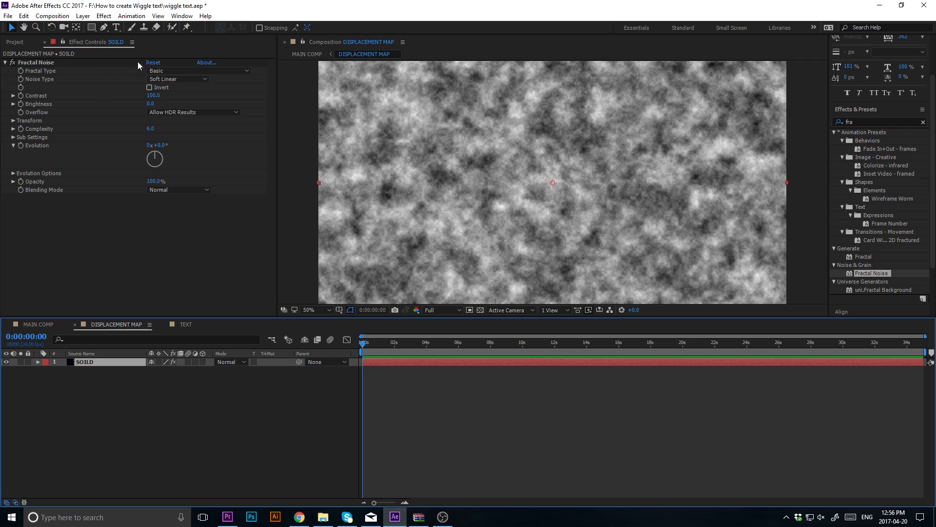
pyautogui.click(168, 71)
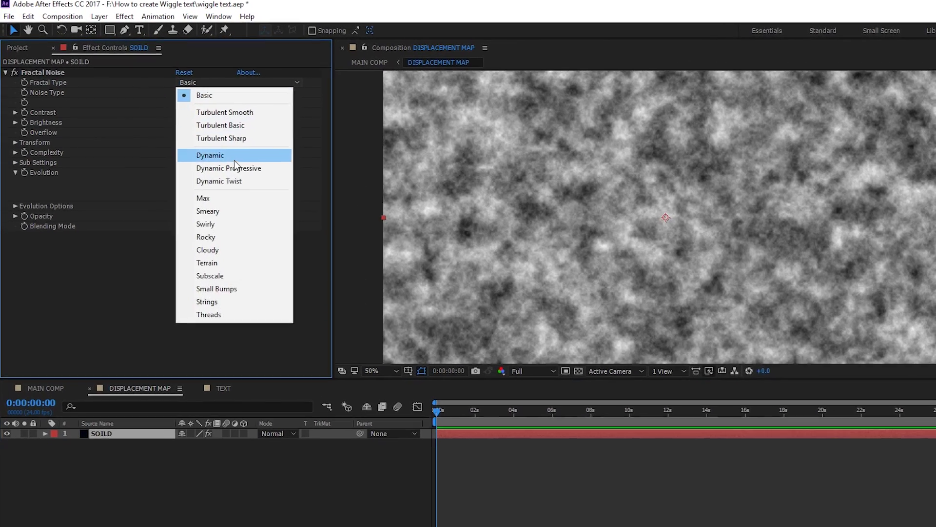
pyautogui.click(200, 148)
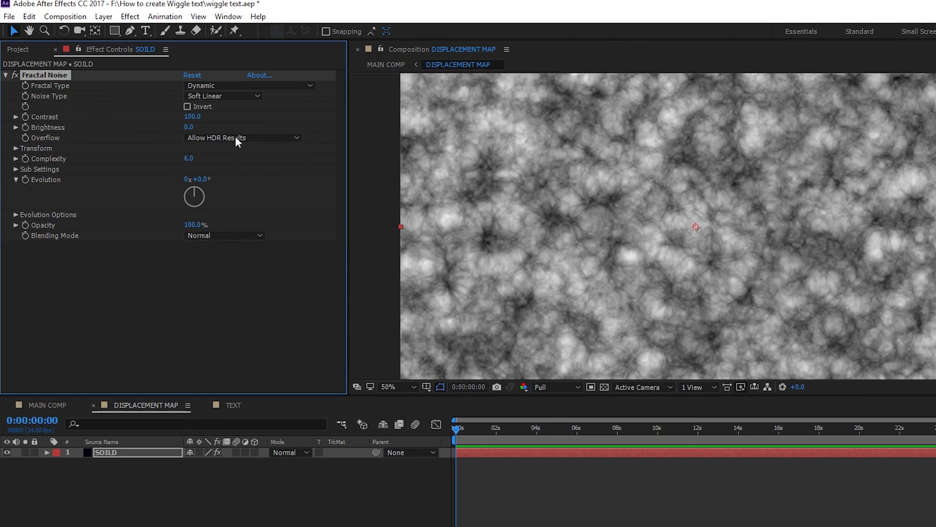
# Step: Set the Fractal Noise Contrast to 130 and Brightness to 10
pyautogui.click(193, 117)
pyautogui.write('130')
pyautogui.press('Return')
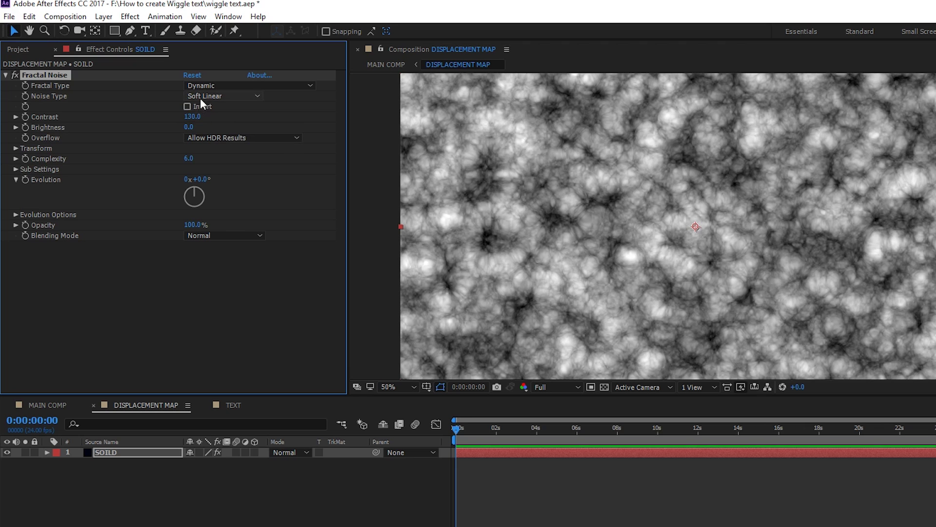
pyautogui.click(189, 127)
pyautogui.write('10')
pyautogui.press('Return')
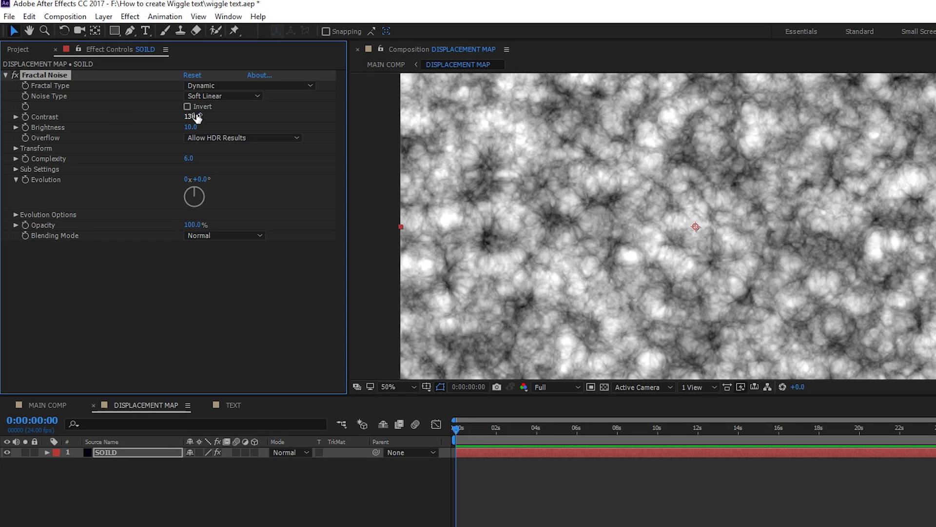
# Step: Preview a higher Contrast, then restore Contrast to 130
pyautogui.moveTo(196, 116)
pyautogui.mouseDown()
pyautogui.moveTo(254, 128)
pyautogui.moveTo(191, 128)
pyautogui.mouseUp()
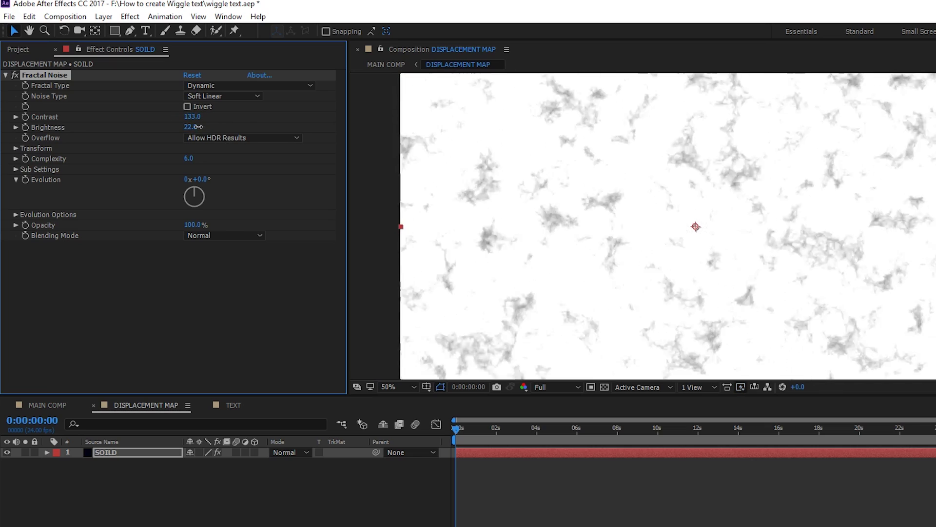
pyautogui.click(192, 118)
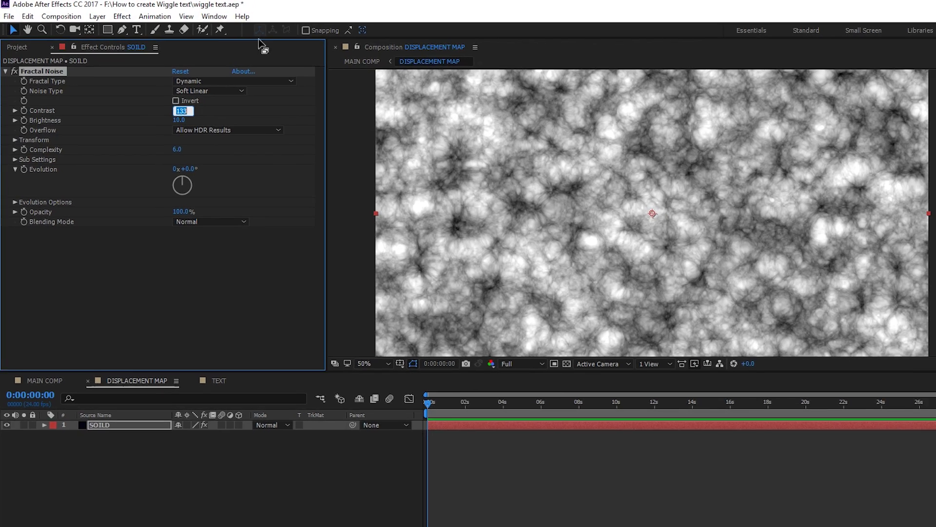
pyautogui.write('13')
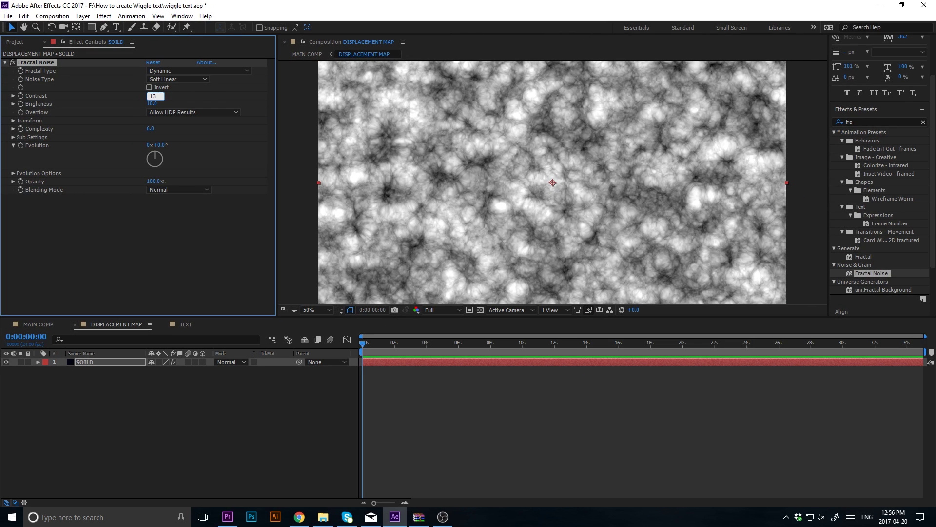
pyautogui.write('0')
pyautogui.press('Return')
# Step: Drive the Fractal Noise Random Seed with the expression time*10
pyautogui.click(13, 173)
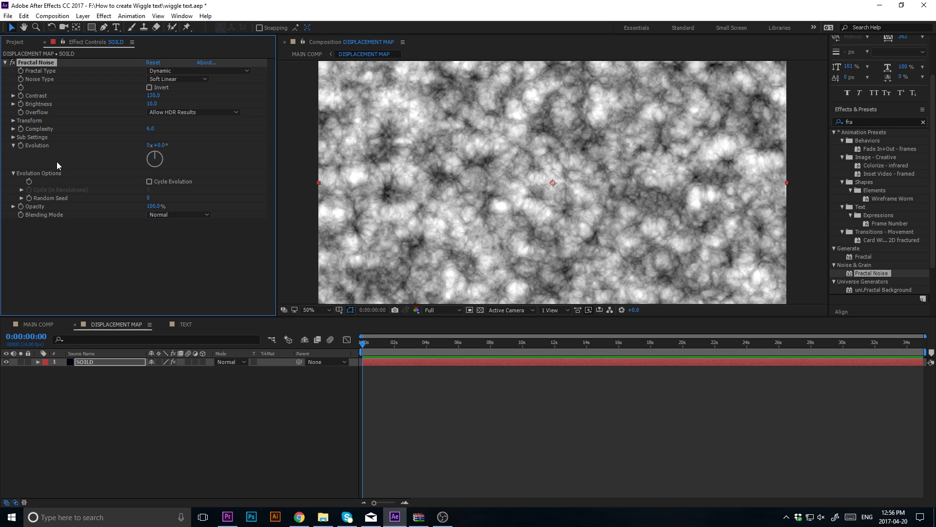
pyautogui.keyDown('alt'); pyautogui.click(28, 199); pyautogui.keyUp('alt')
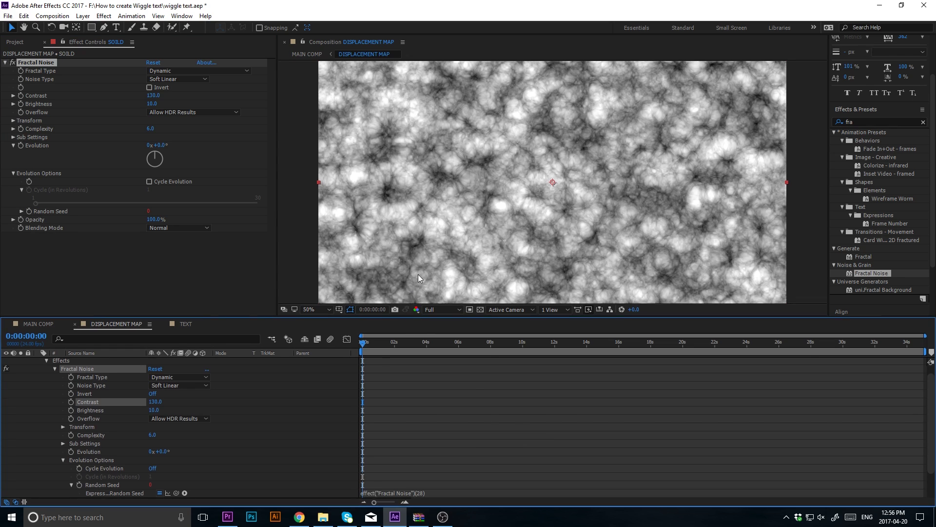
pyautogui.moveTo(417, 322); pyautogui.dragTo(417, 247)
pyautogui.click(411, 431)
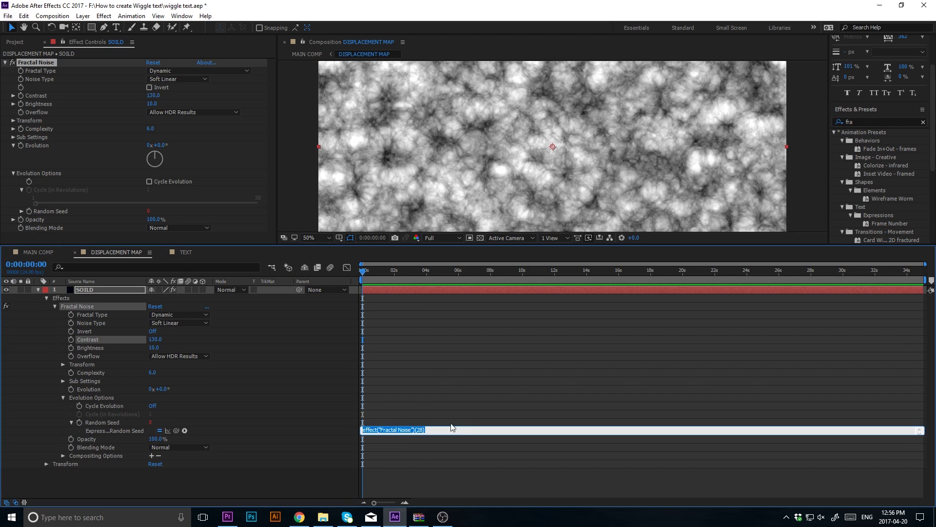
pyautogui.press('BackSpace')
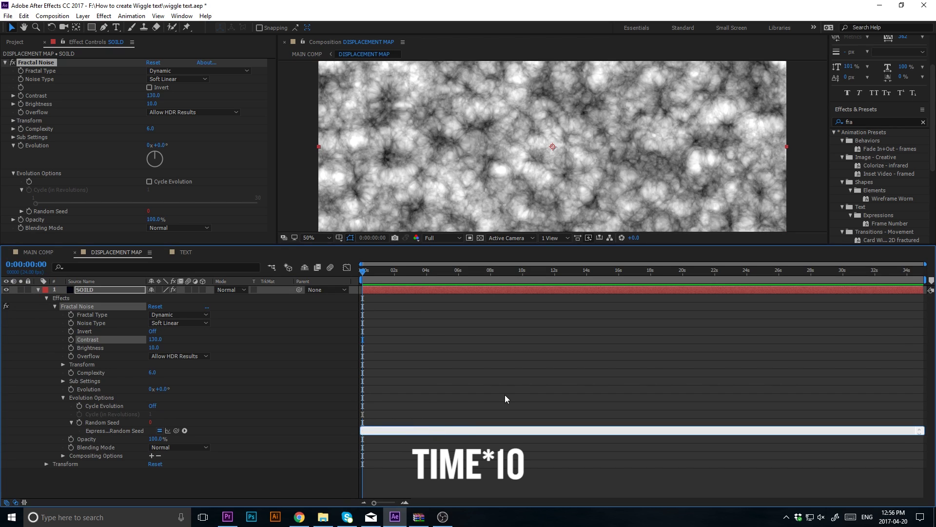
pyautogui.write('time*')
pyautogui.write('10')
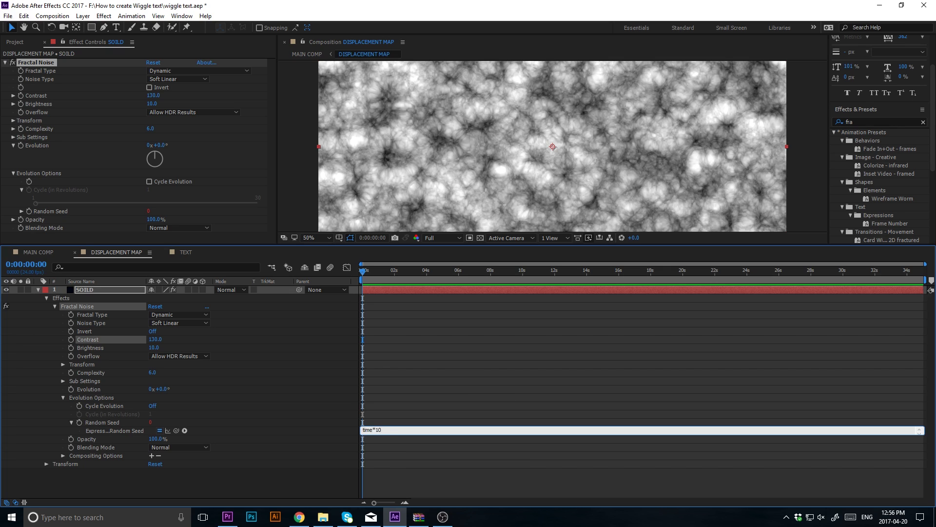
pyautogui.click(564, 326)
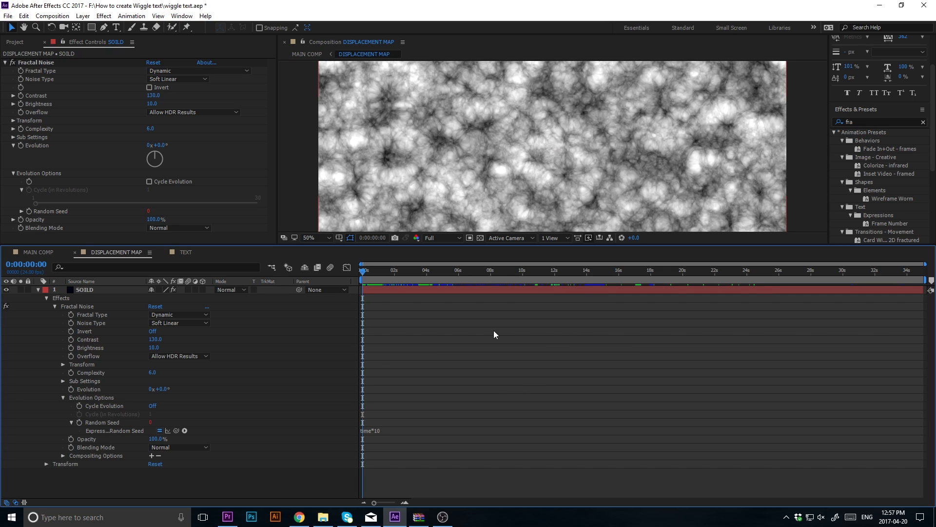
pyautogui.moveTo(388, 245); pyautogui.dragTo(387, 267)
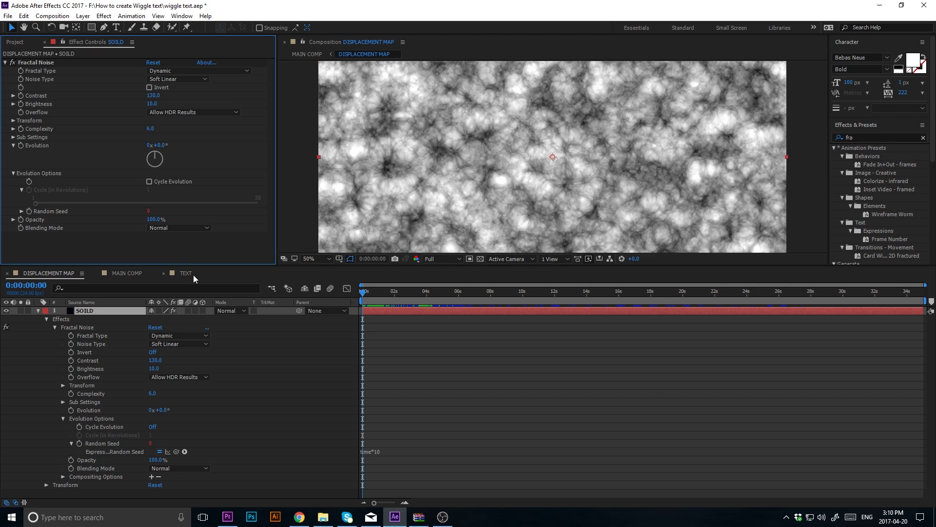
pyautogui.click(18, 45)
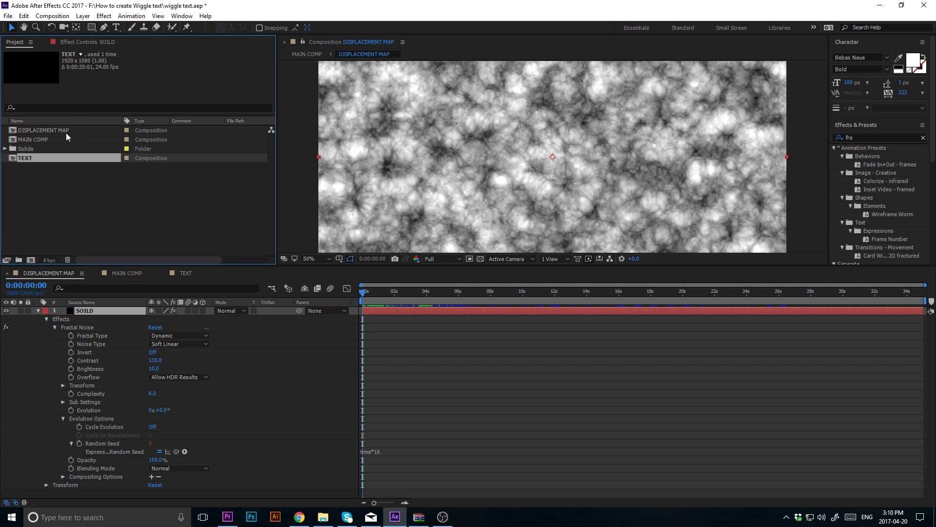
# Step: In the TEXT composition, type a 'NEW YORK' text layer near the centre
pyautogui.doubleClick(24, 158)
pyautogui.hotkey('ctrl', 't')
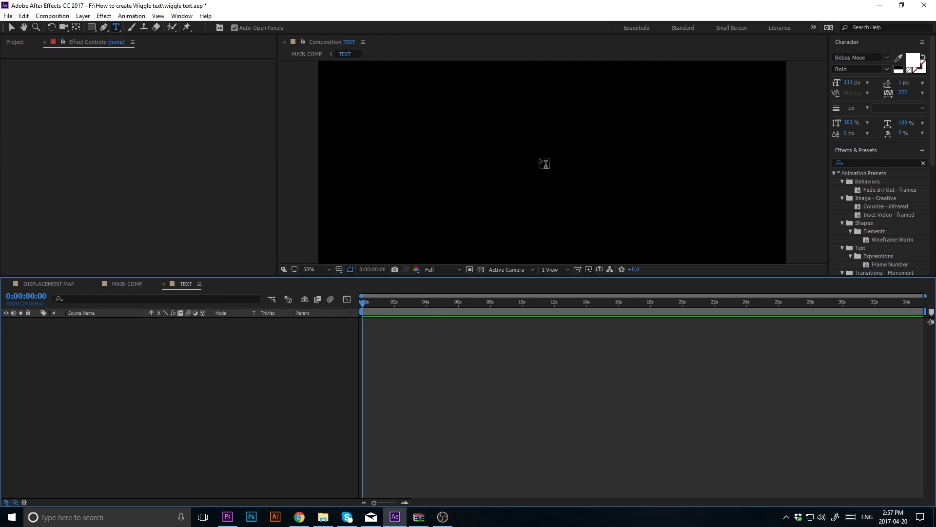
pyautogui.click(478, 170)
pyautogui.write('NEW ')
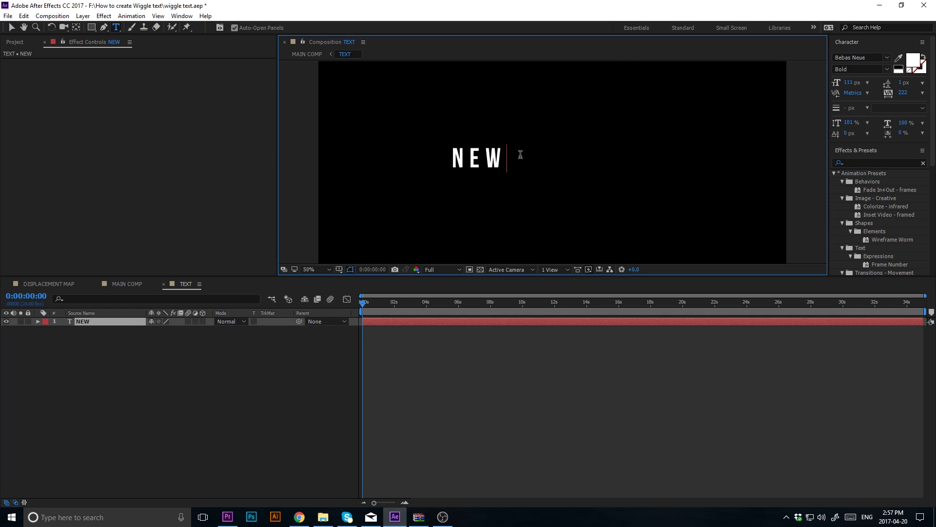
pyautogui.write('YORK')
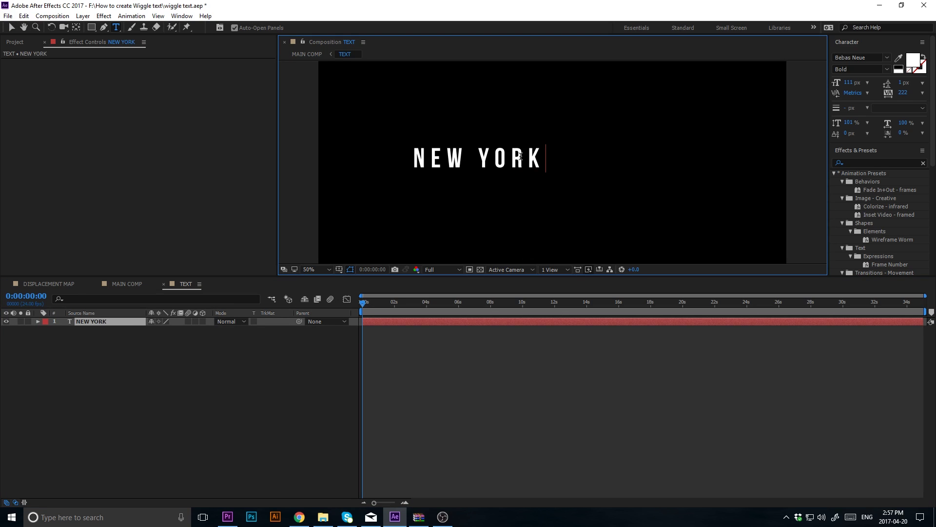
# Step: Try the Twofaced No.2 font on the NEW YORK text
pyautogui.hotkey('ctrl', 'a')
pyautogui.click(873, 57)
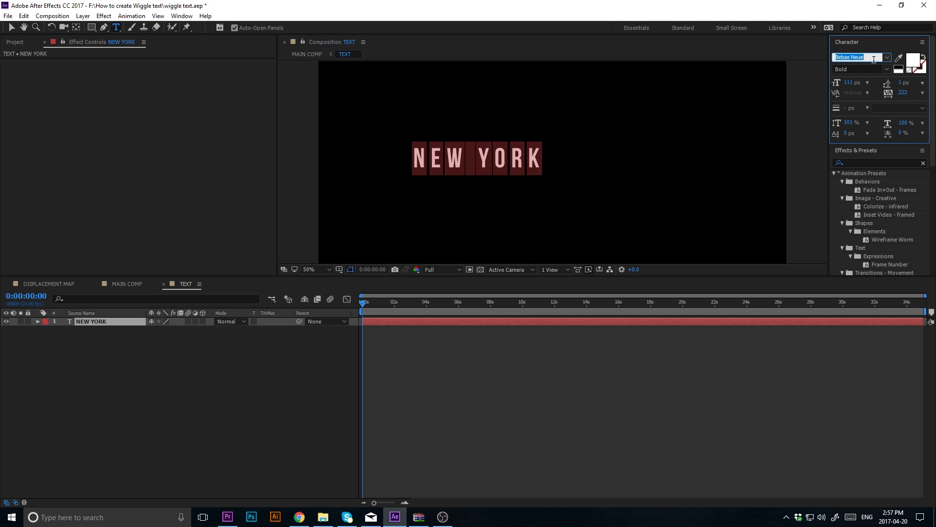
pyautogui.click(888, 57)
pyautogui.write('Twofaced No.2')
pyautogui.press('Return')
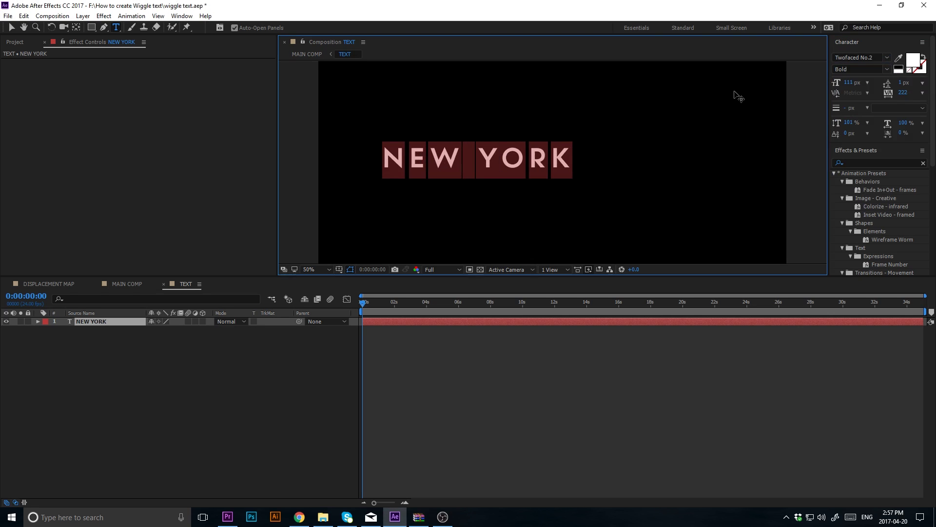
pyautogui.click(515, 173)
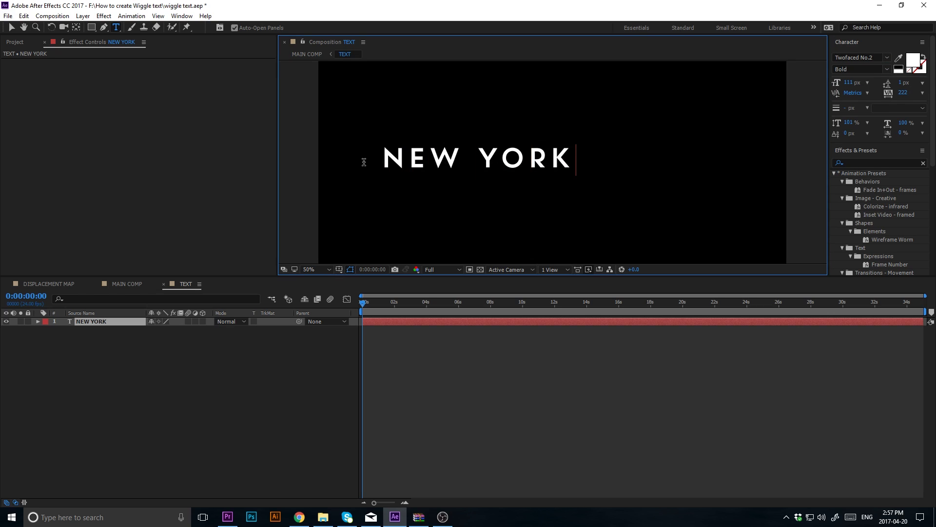
# Step: Change the NEW YORK font to Bebas Neue Bold
pyautogui.hotkey('ctrl', 'a')
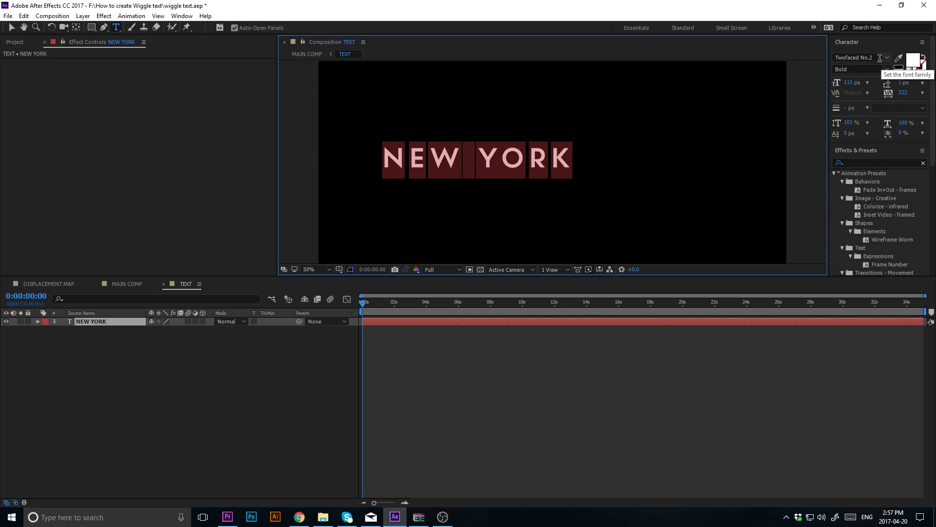
pyautogui.click(879, 58)
pyautogui.write('Bebas')
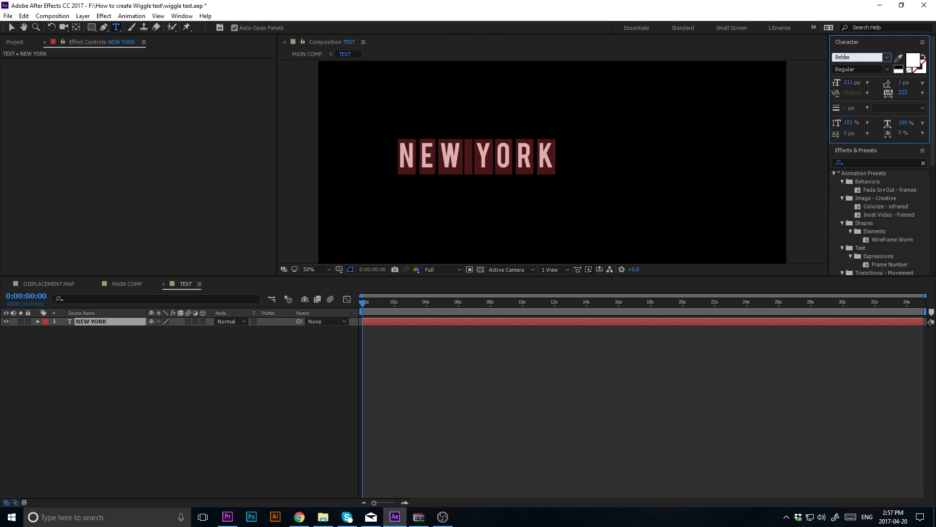
pyautogui.click(887, 58)
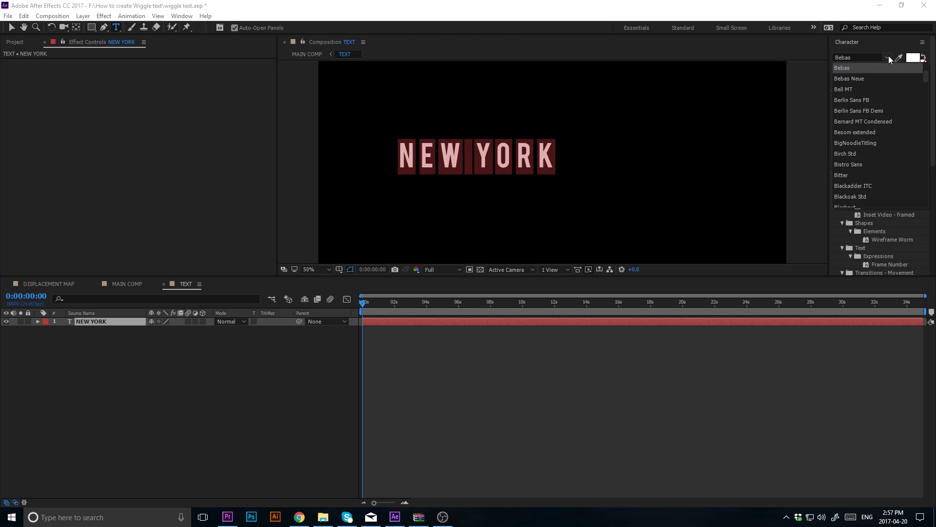
pyautogui.click(869, 80)
pyautogui.click(873, 123)
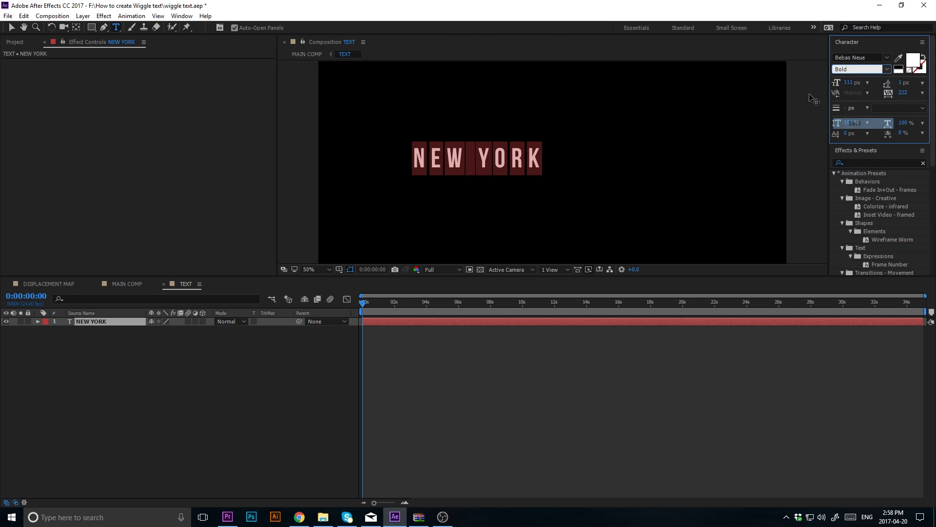
pyautogui.click(11, 29)
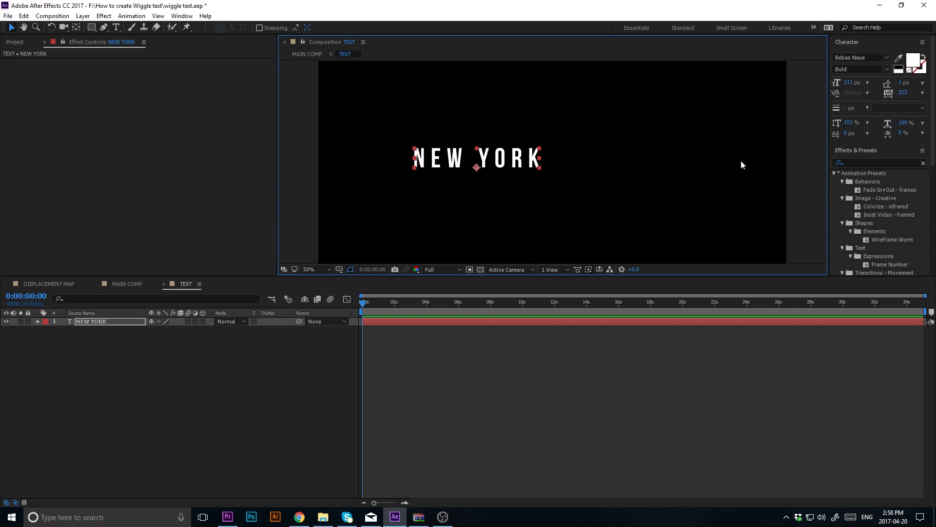
# Step: Centre the text horizontally and vertically and set its size to 100 px
pyautogui.click(868, 151)
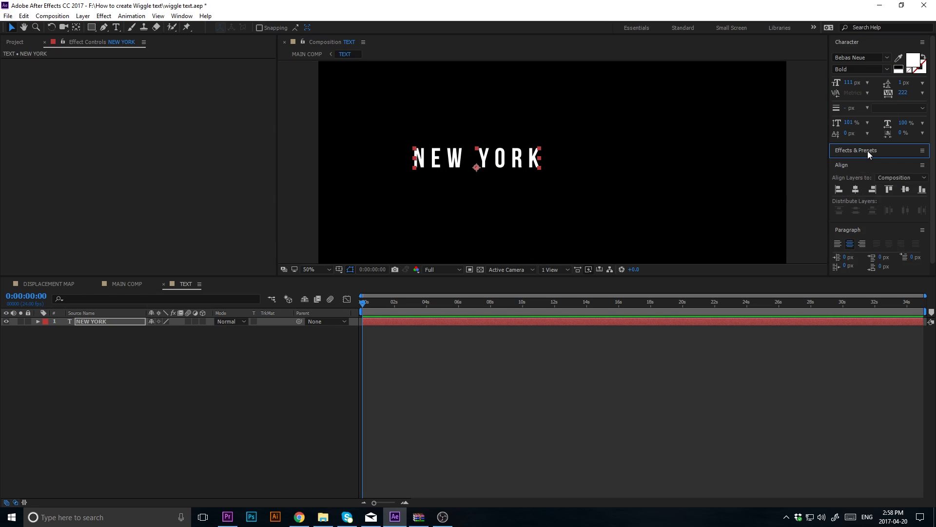
pyautogui.click(856, 189)
pyautogui.click(906, 190)
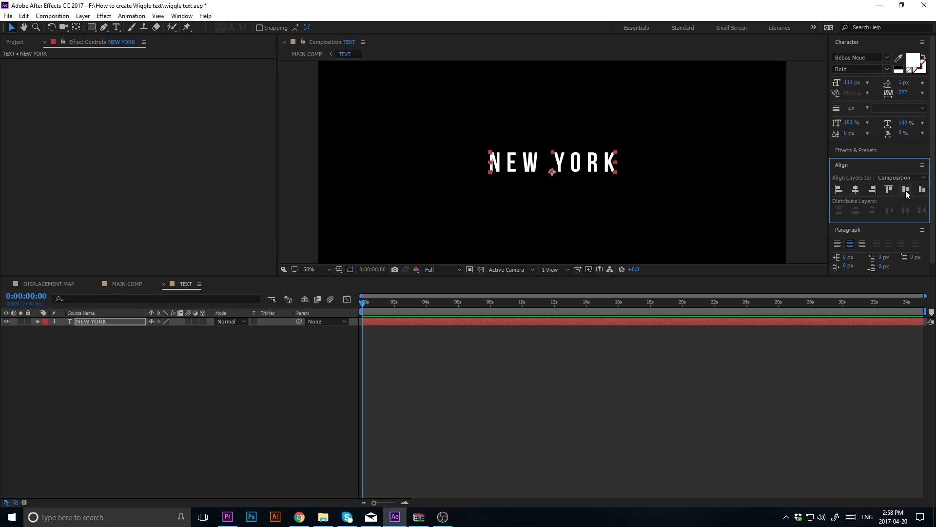
pyautogui.moveTo(851, 84); pyautogui.dragTo(850, 85)
pyautogui.click(485, 401)
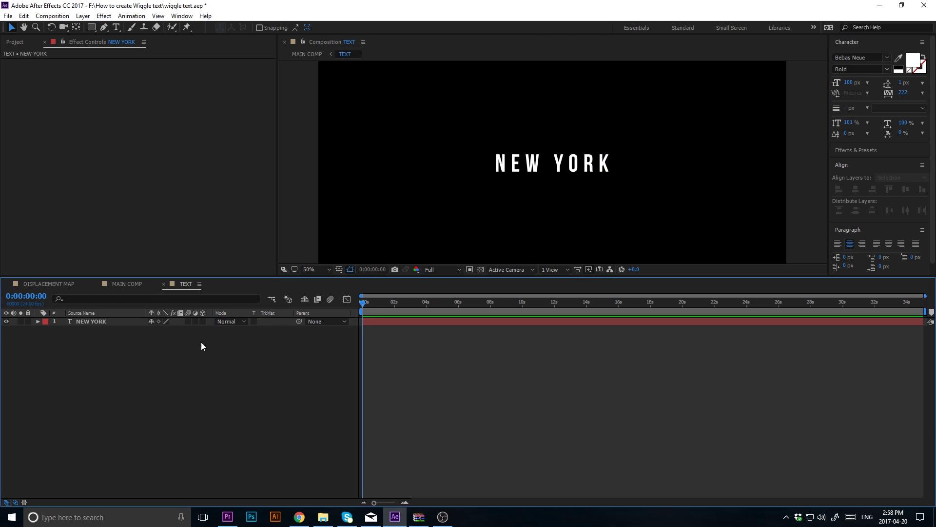
# Step: Switch to MAIN COMP, nudge the playhead and fit the view
pyautogui.click(127, 285)
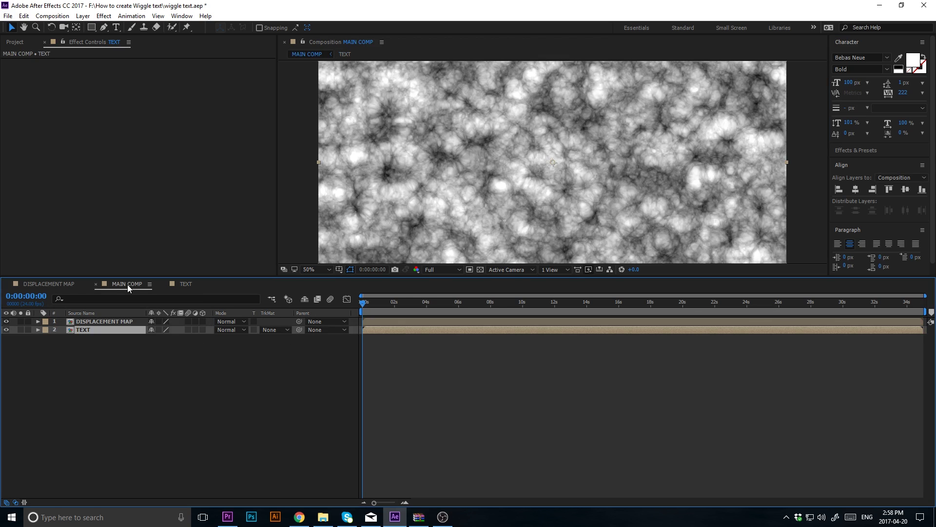
pyautogui.moveTo(370, 309); pyautogui.dragTo(376, 308)
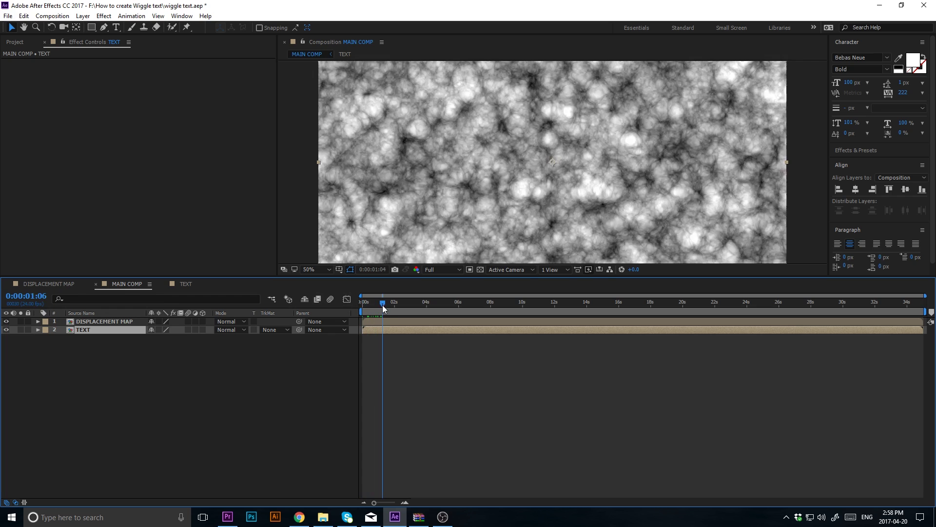
pyautogui.click(316, 270)
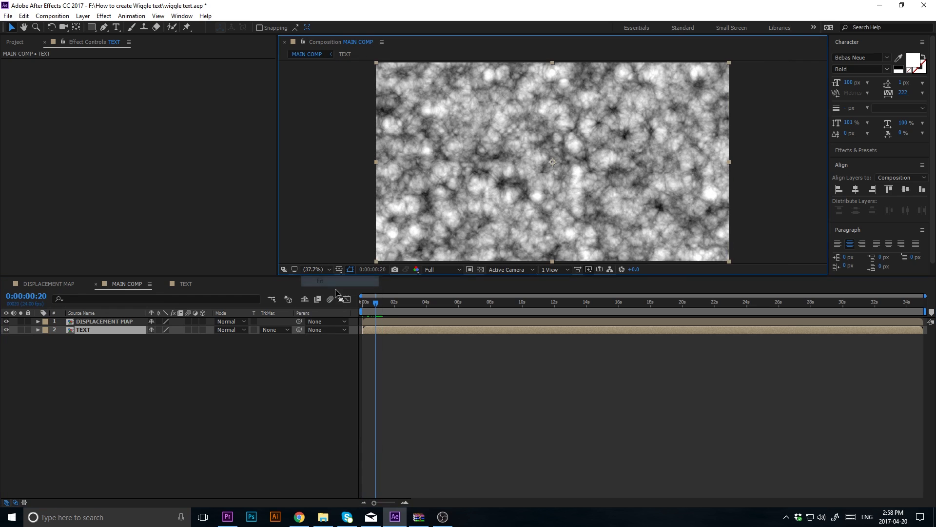
# Step: Hide the DISPLACEMENT MAP layer's visibility, then select the TEXT layer
pyautogui.click(144, 341)
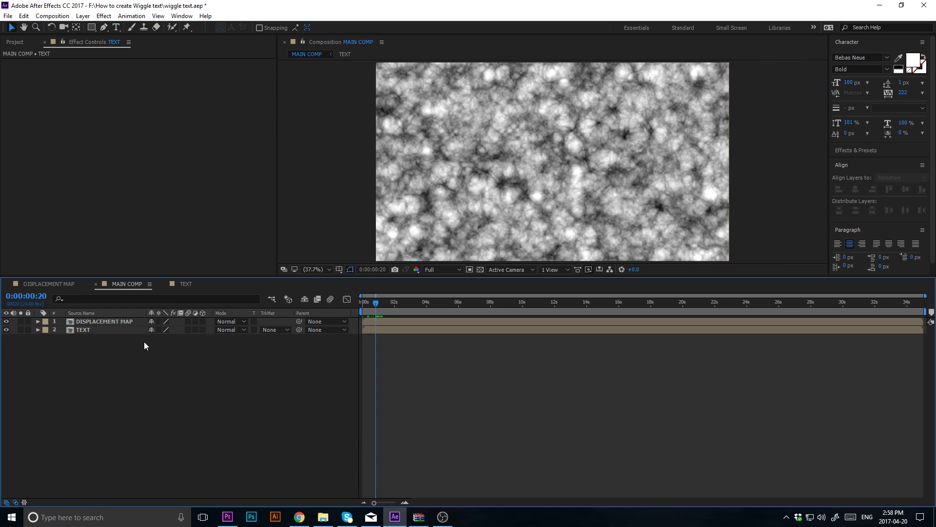
pyautogui.click(104, 321)
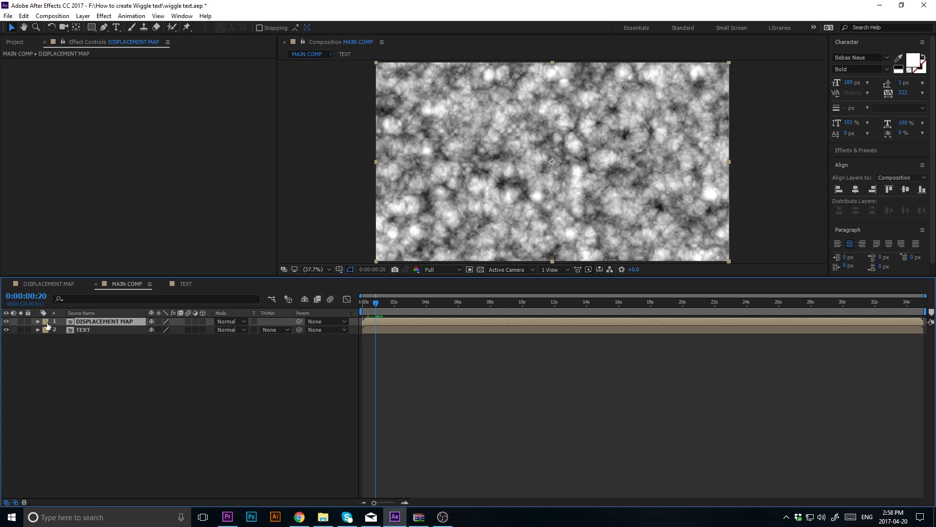
pyautogui.click(6, 321)
pyautogui.click(7, 322)
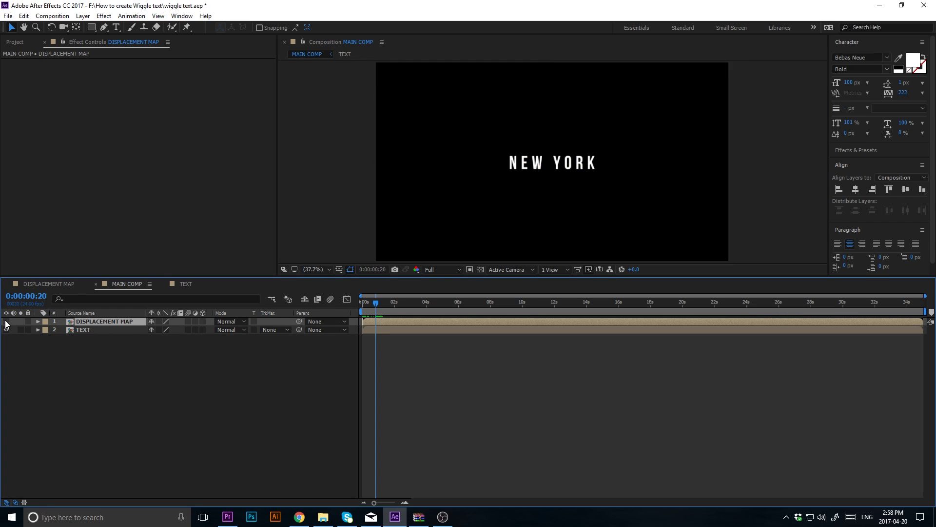
pyautogui.click(6, 322)
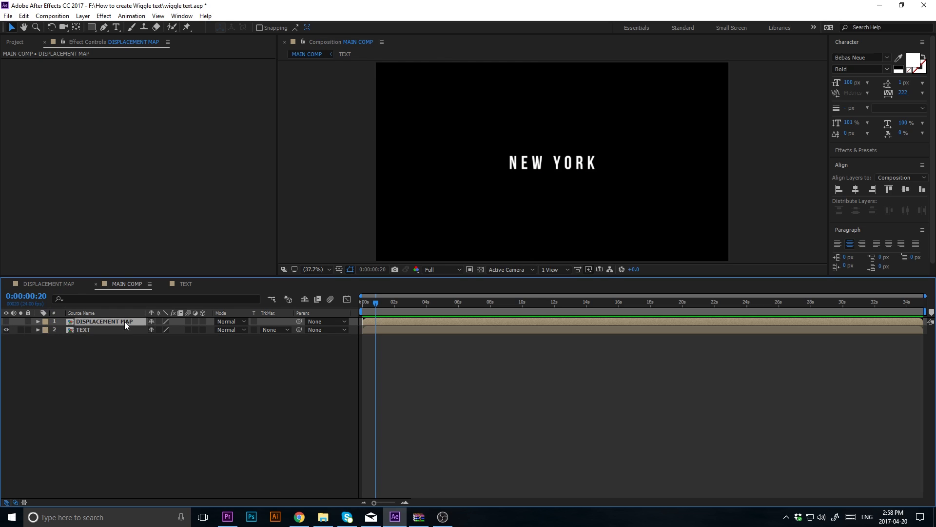
pyautogui.click(125, 353)
pyautogui.click(94, 332)
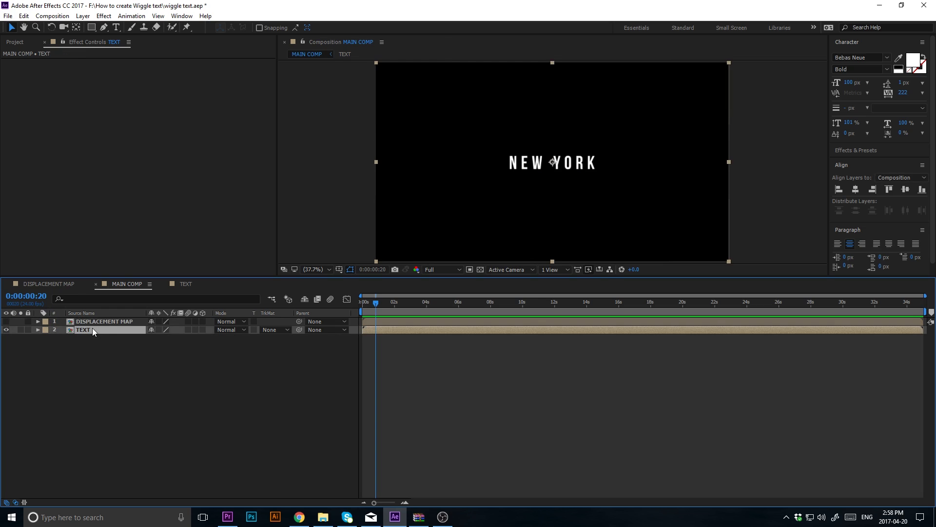
# Step: Search 'disp' and apply the Displacement Map effect to the TEXT layer
pyautogui.click(857, 151)
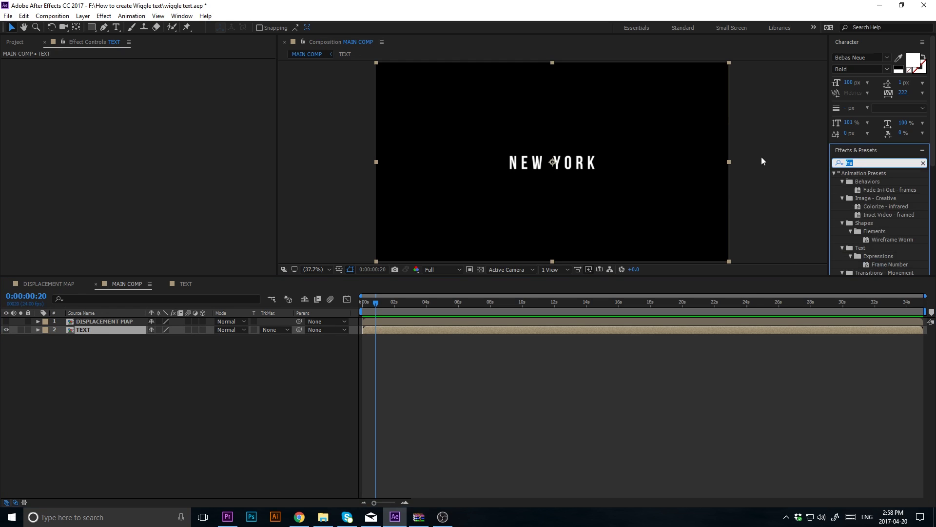
pyautogui.press('BackSpace')
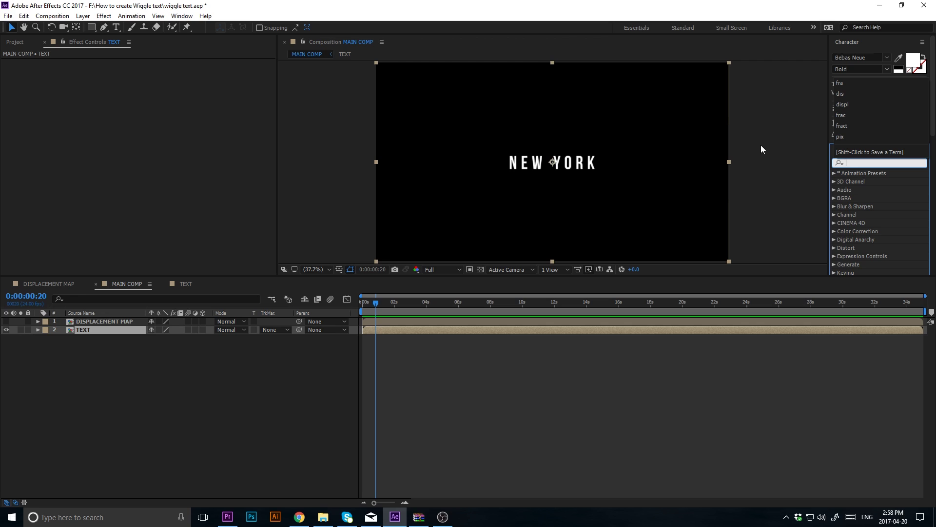
pyautogui.write('disp')
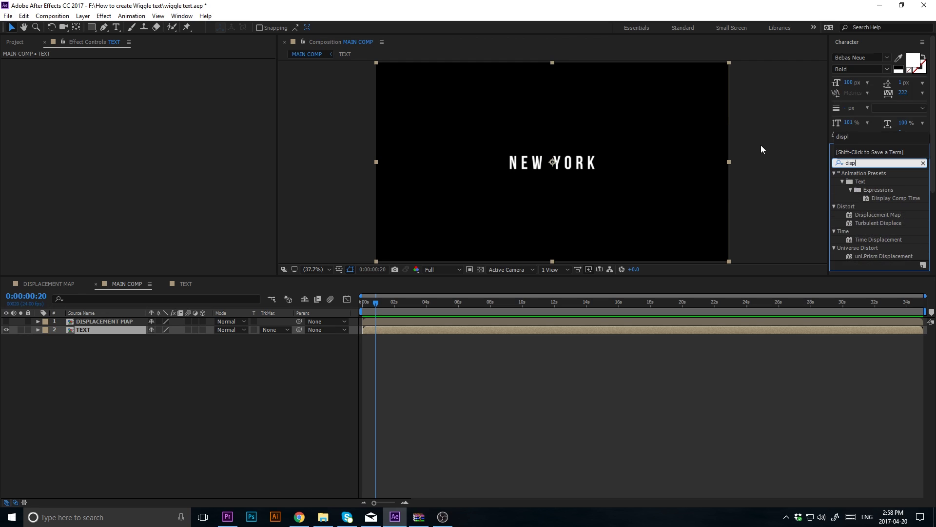
pyautogui.moveTo(885, 217); pyautogui.dragTo(94, 333)
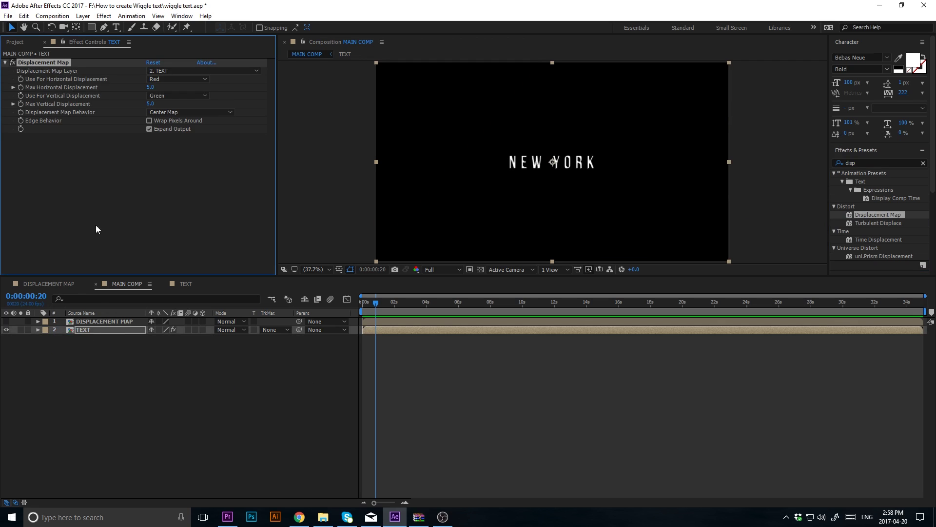
# Step: Set Map Layer to DISPLACEMENT MAP with horizontal and vertical channels on Luminance
pyautogui.click(172, 71)
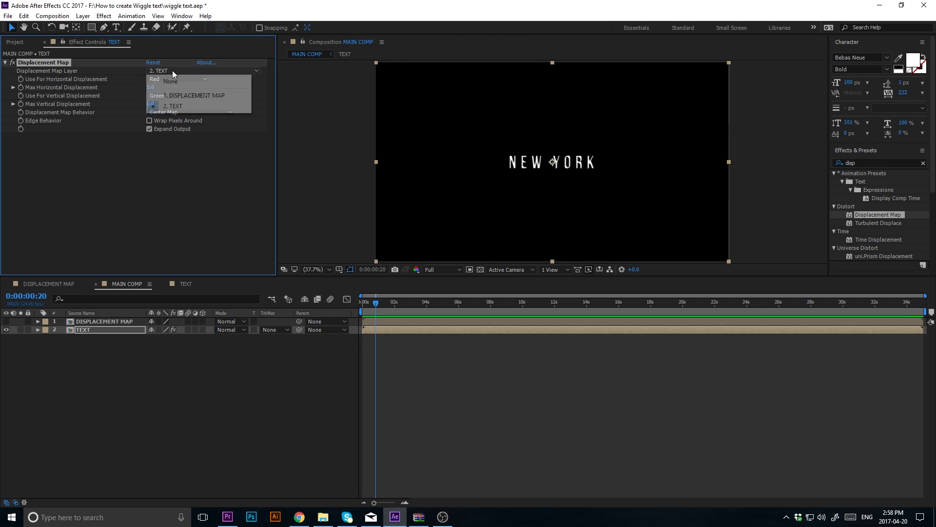
pyautogui.click(177, 96)
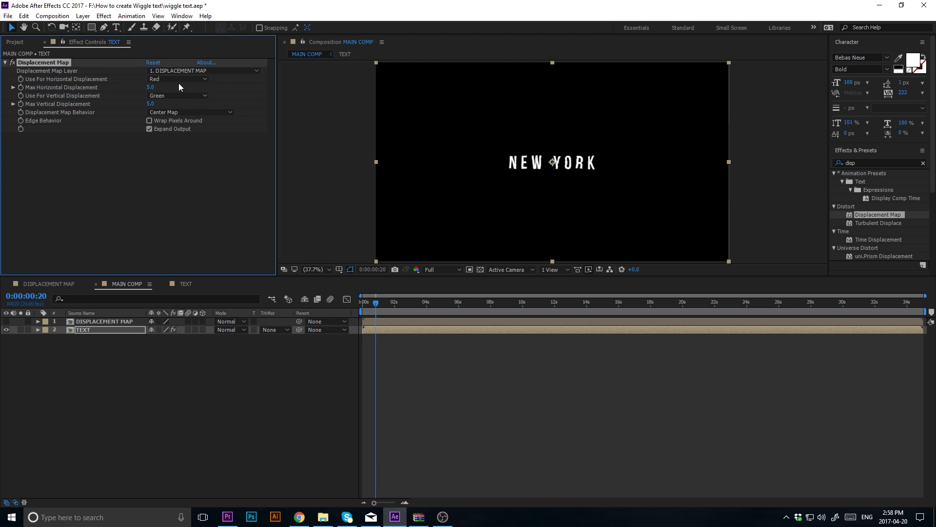
pyautogui.click(179, 80)
pyautogui.click(180, 133)
pyautogui.click(174, 95)
pyautogui.click(179, 146)
# Step: Preview the wiggling text from about four seconds, then save the project
pyautogui.moveTo(379, 306); pyautogui.dragTo(433, 311)
pyautogui.press('space')
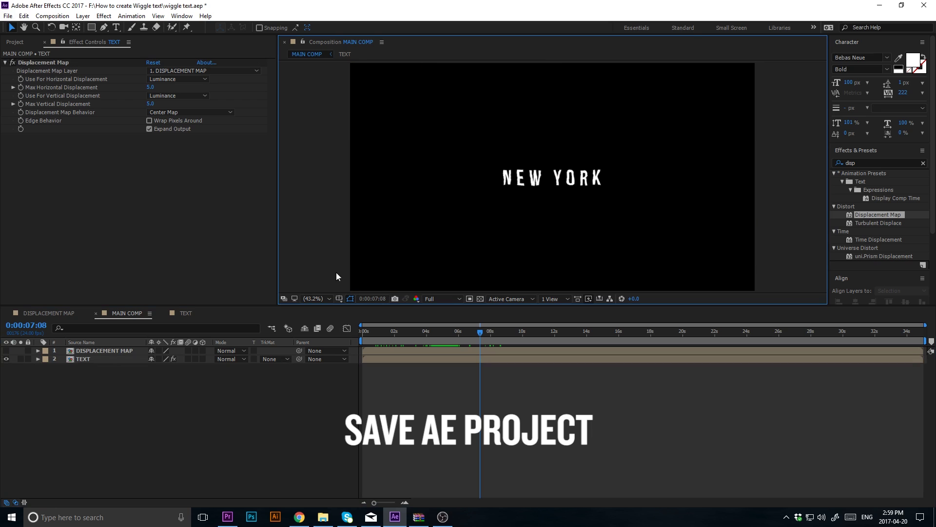
pyautogui.click(13, 17)
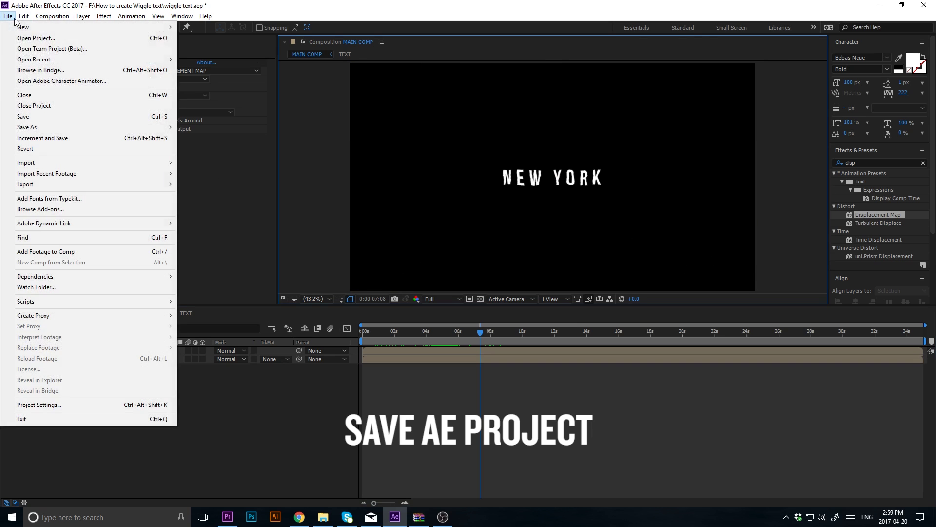
pyautogui.click(39, 113)
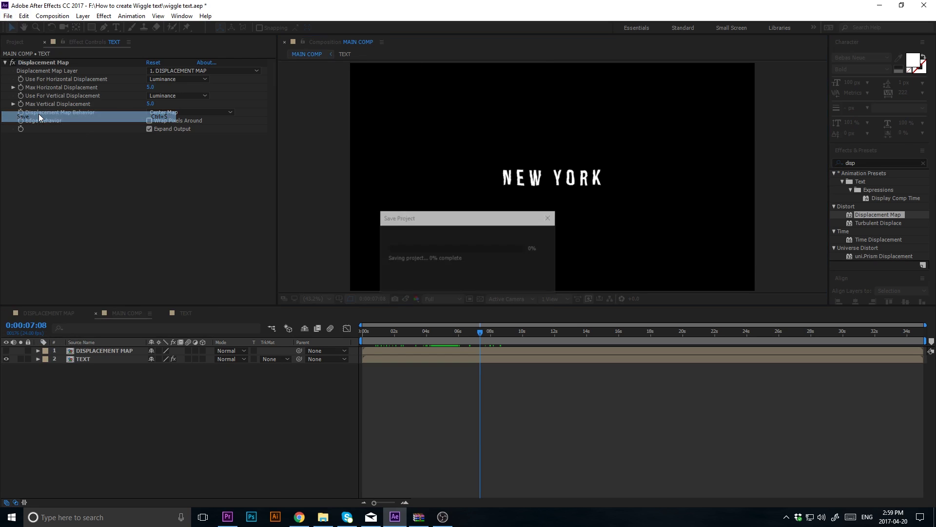
# Step: Drag MAIN COMP from the Project panel over to Premiere Pro
pyautogui.click(15, 41)
pyautogui.click(56, 140)
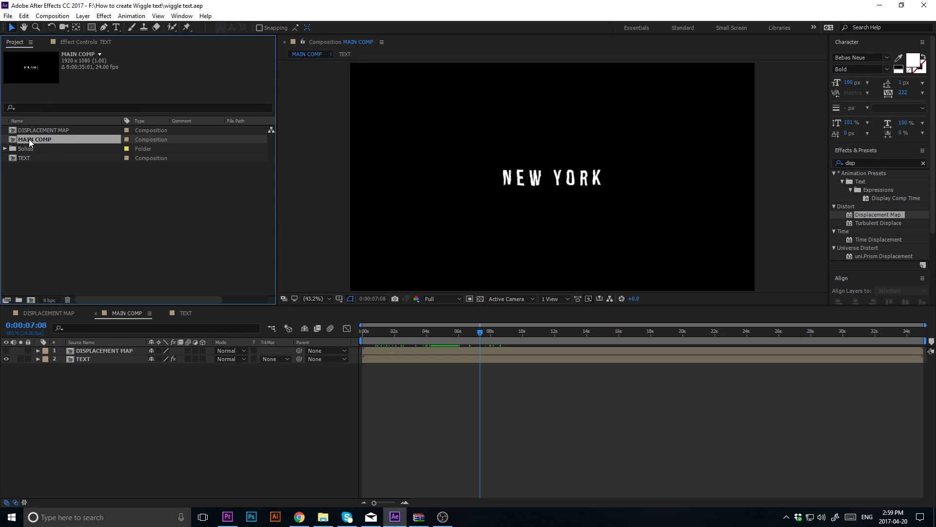
pyautogui.moveTo(45, 140); pyautogui.dragTo(230, 316)
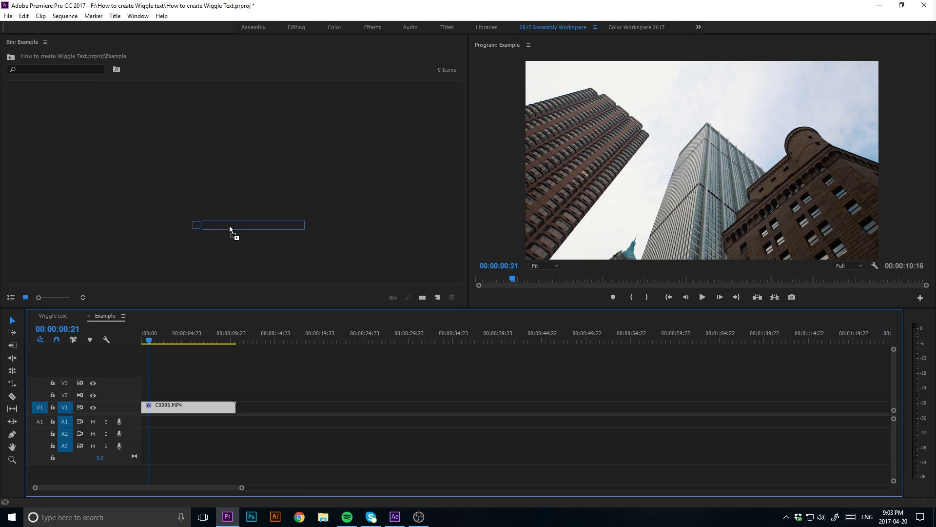
# Step: Place the linked MAIN COMP on V2 above the city clip and scrub to check the overlay
pyautogui.moveTo(230, 316); pyautogui.dragTo(229, 225)
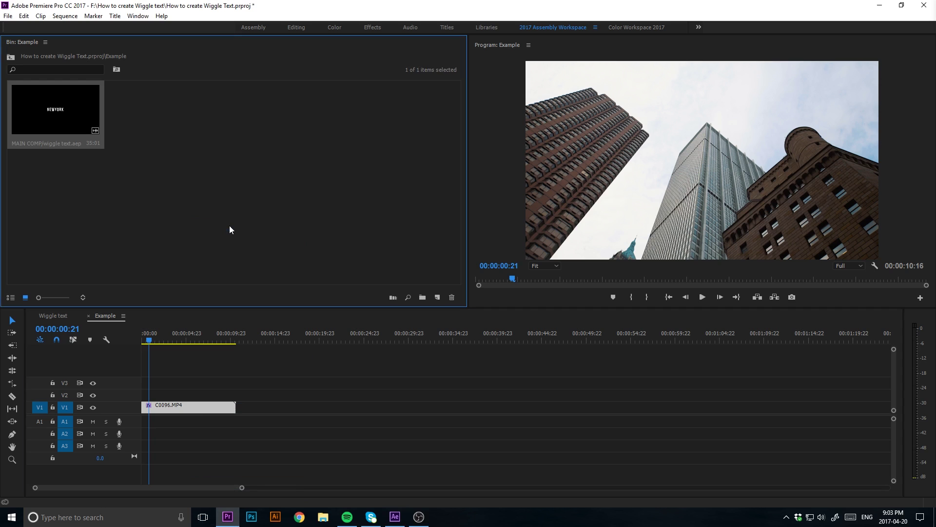
pyautogui.click(96, 113)
pyautogui.moveTo(75, 114); pyautogui.dragTo(147, 394)
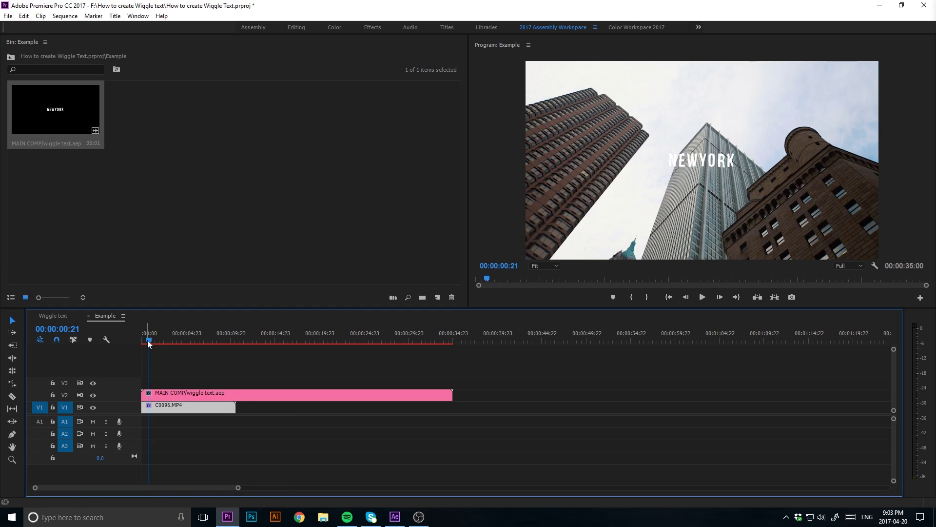
pyautogui.moveTo(149, 344); pyautogui.dragTo(140, 346)
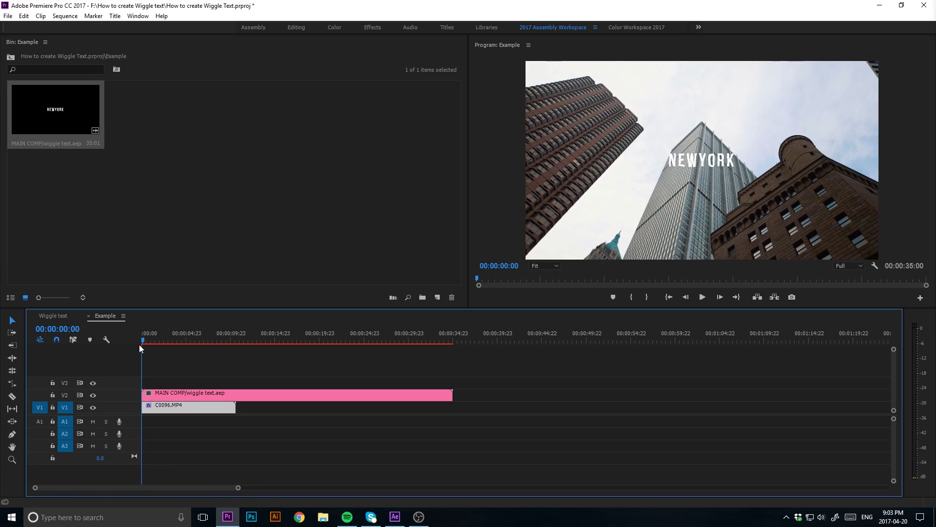
pyautogui.moveTo(140, 343); pyautogui.dragTo(145, 343)
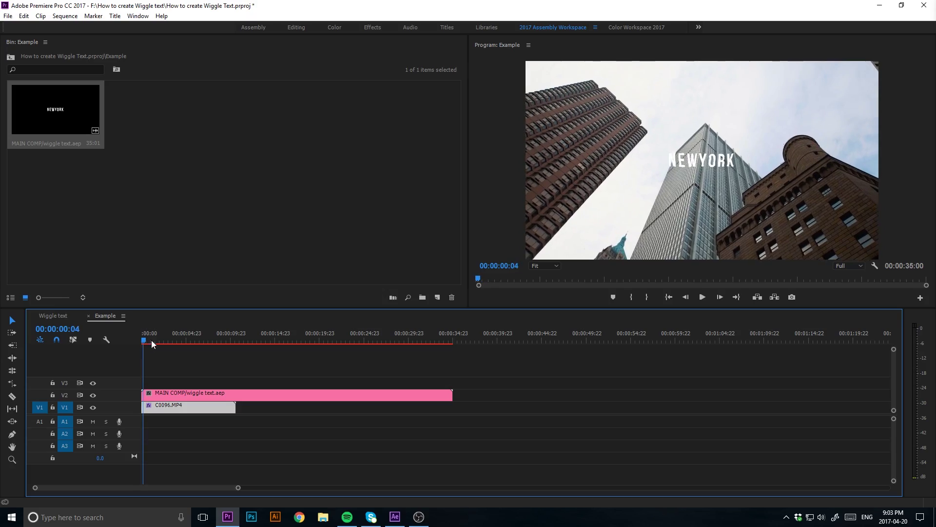